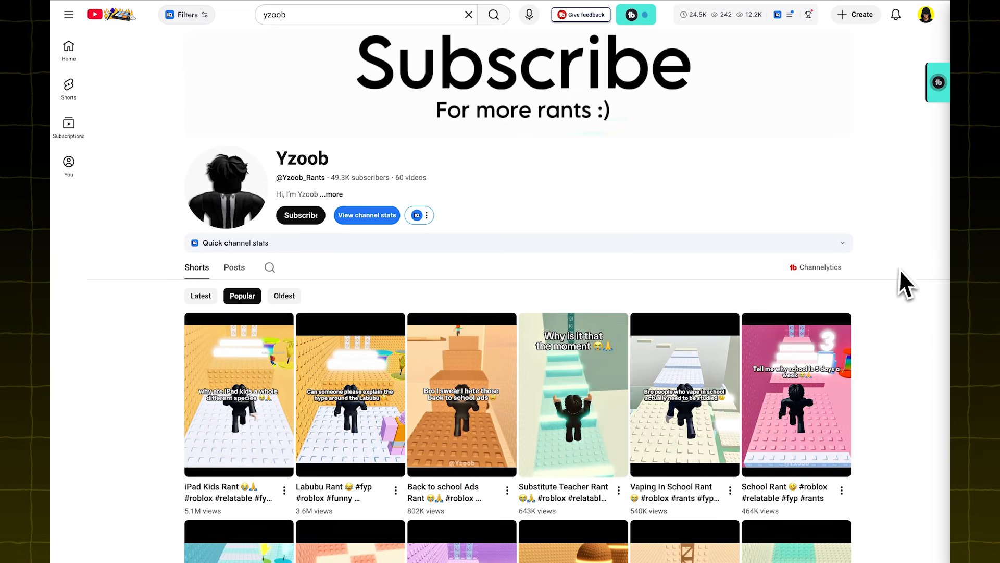
Browse the popular Roblox rant Shorts on the Yzoob and DoggoCan YouTube channels
scroll(902, 269, "down", 4)
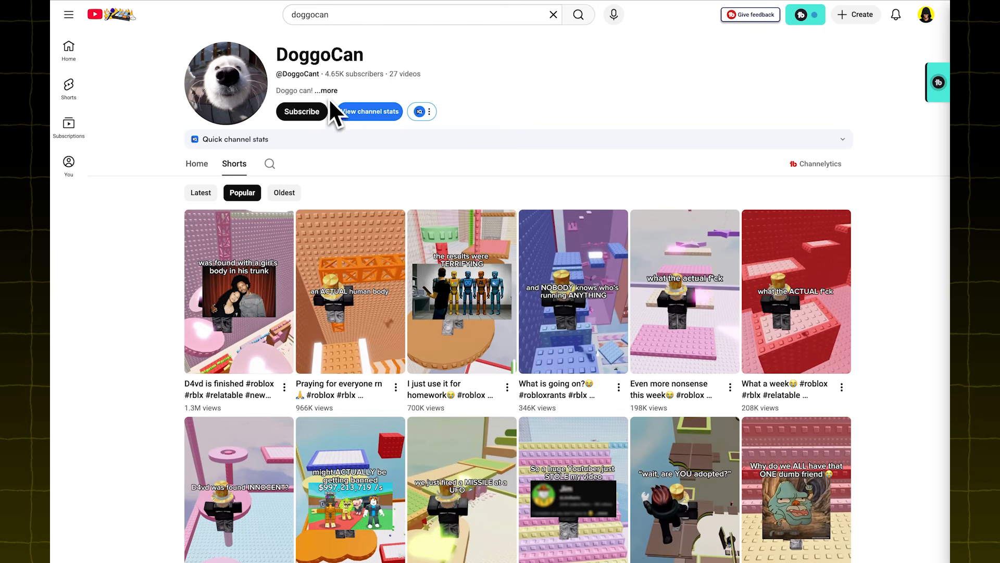
scroll(900, 193, "down", 3)
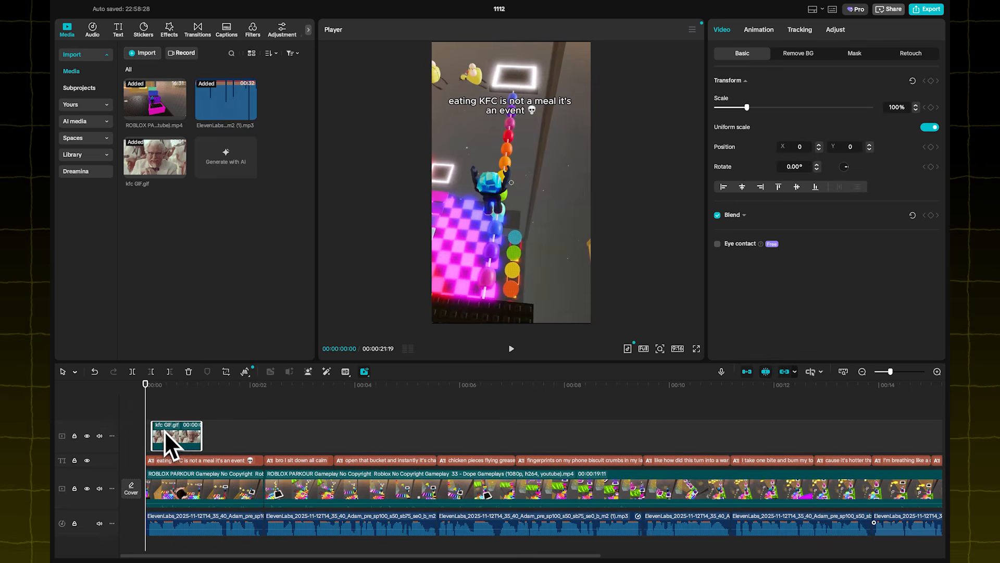
In CapCut, align the kfc GIF clip with the start of the timeline and scale its image down in the preview
left_click_drag(170, 443, 163, 443)
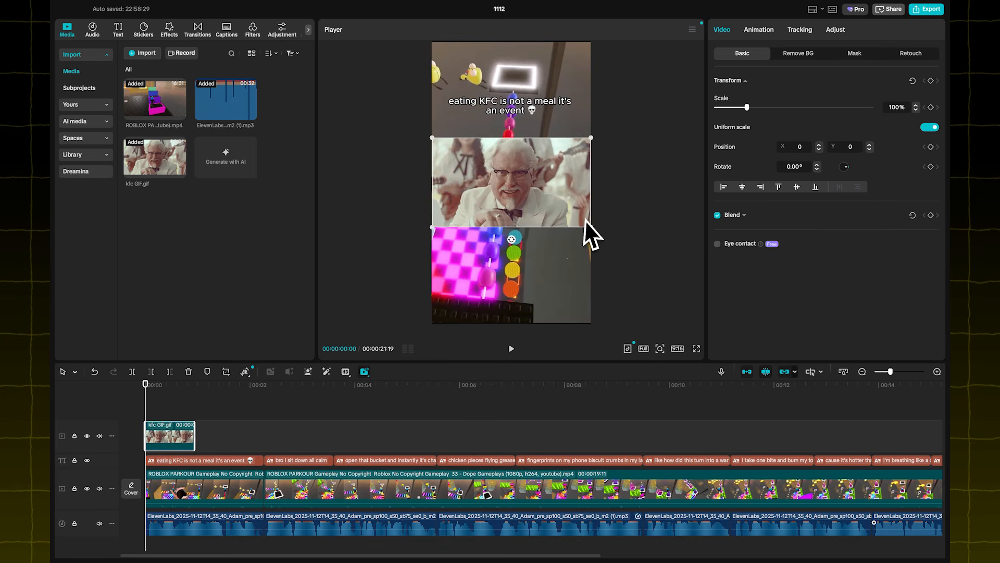
left_click_drag(592, 226, 523, 133)
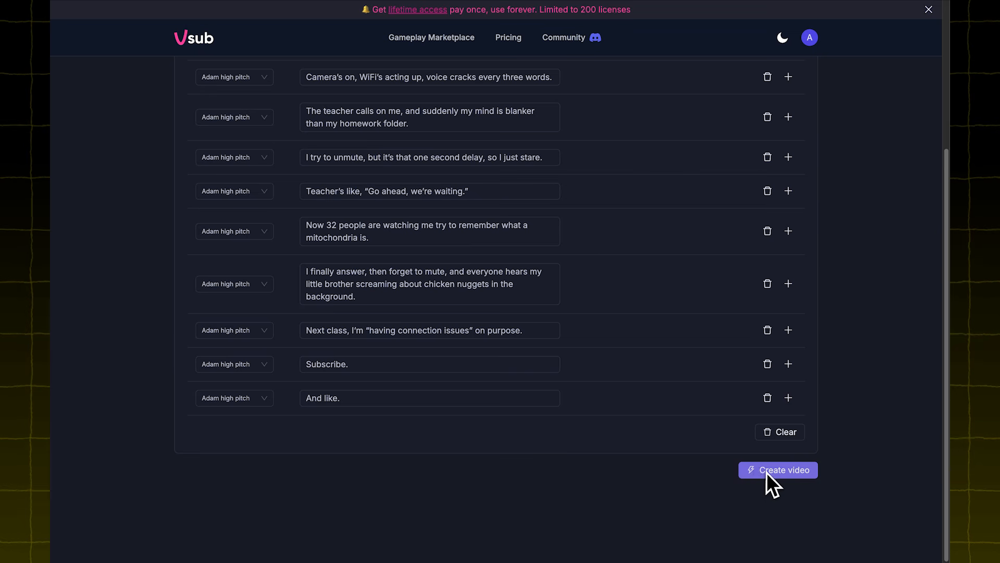
In Vsub, create the Roblox rant video about Zoom classes from the script lines and play the generated result
left_click(767, 472)
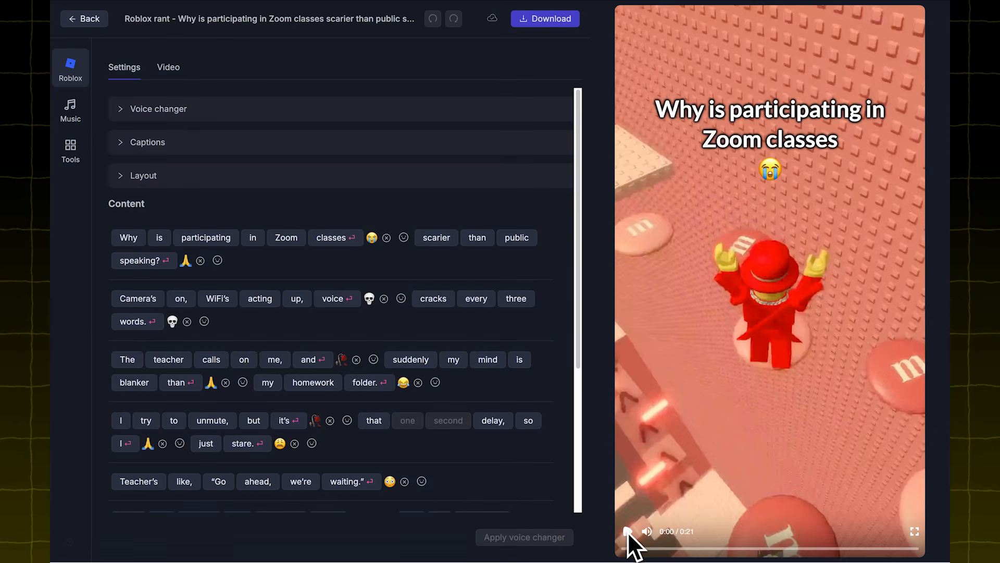
left_click(628, 532)
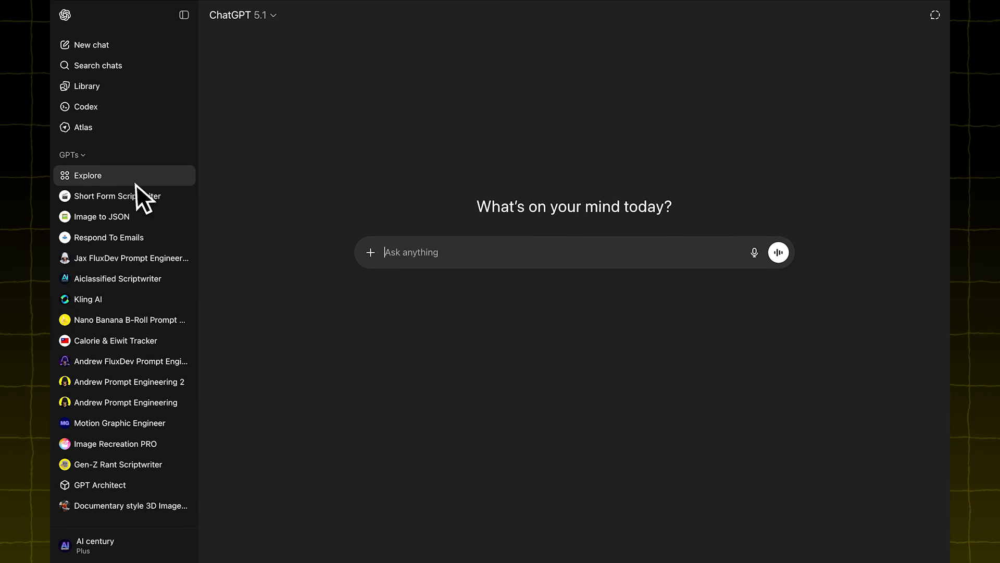
In ChatGPT, search the GPTs for "Gen z rant scriptwriter" and start a chat with Gen-Z Rant Scriptwriter
left_click(117, 180)
left_click(407, 137)
type("Gen z r")
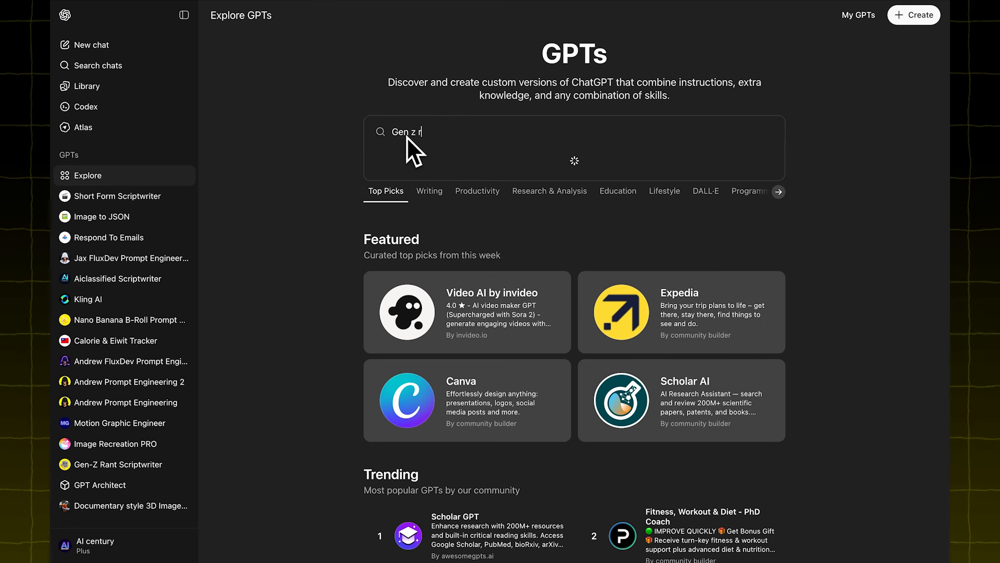
type("ant scriptwriter")
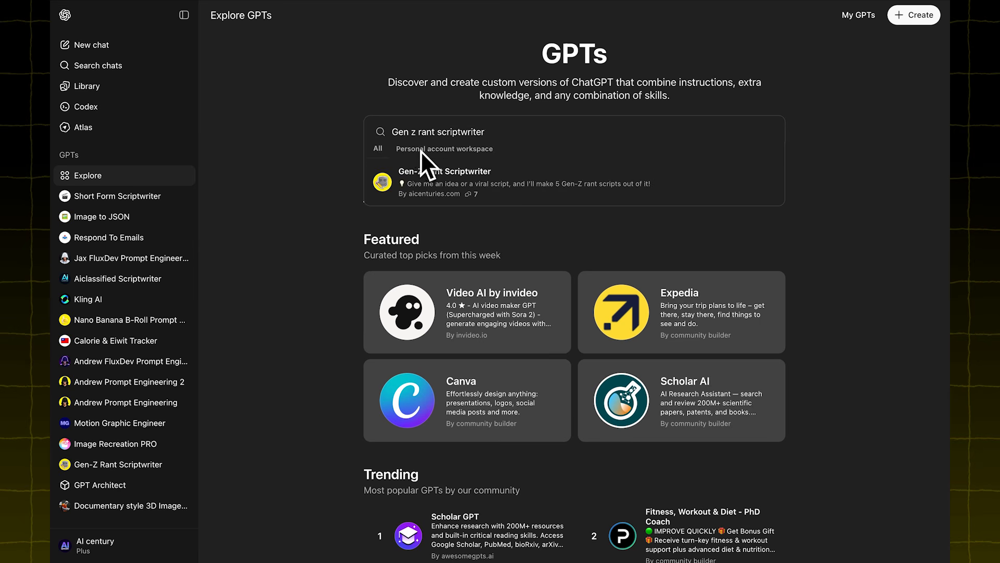
left_click(455, 184)
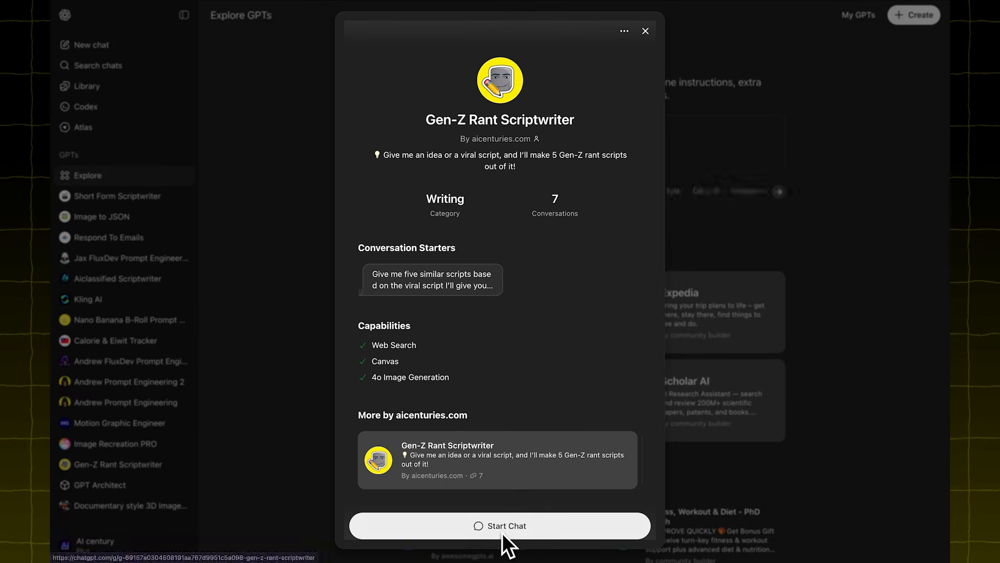
left_click(502, 532)
Send the idea "Eating KFC" to generate rant scripts
type("E")
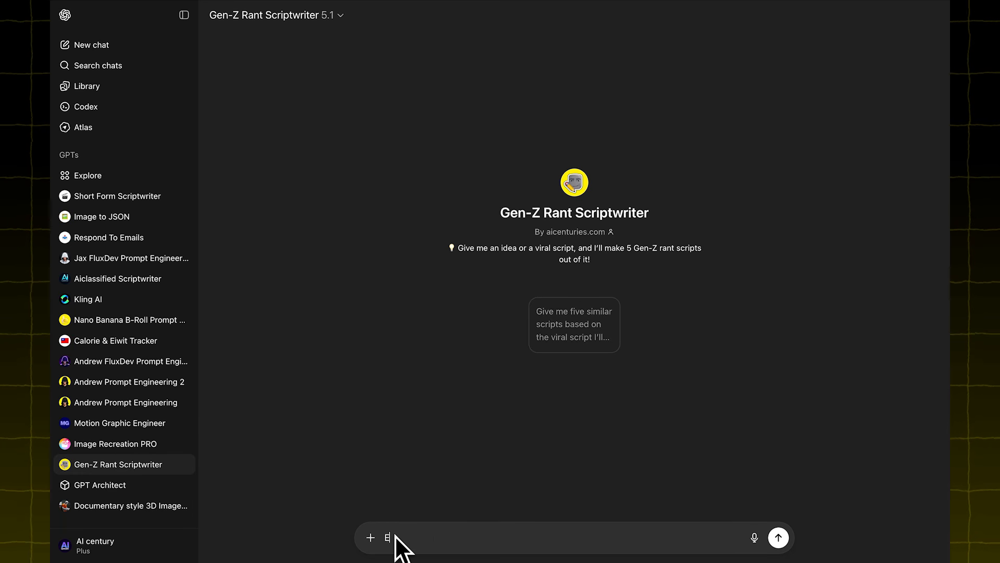
type("ating ")
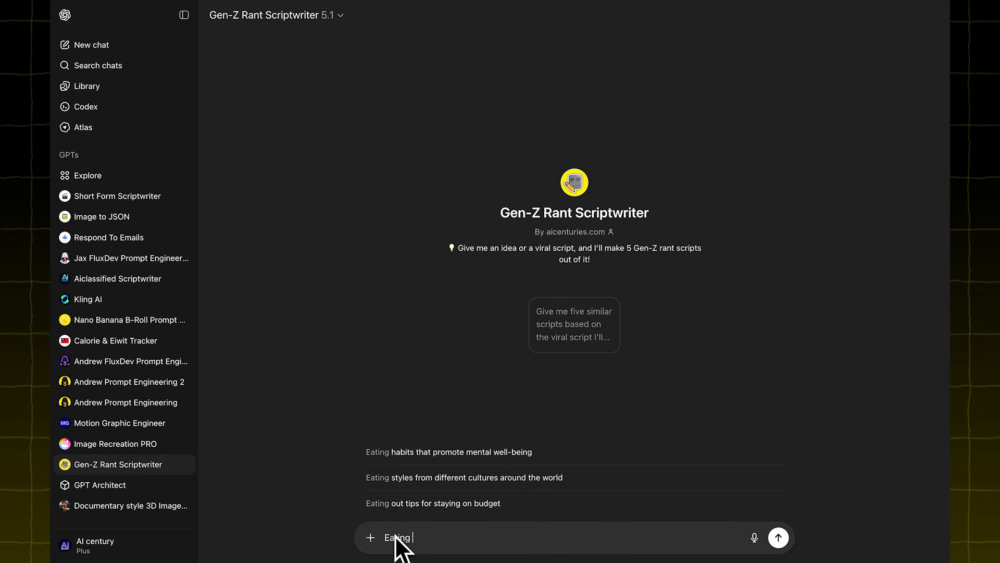
type("KFC")
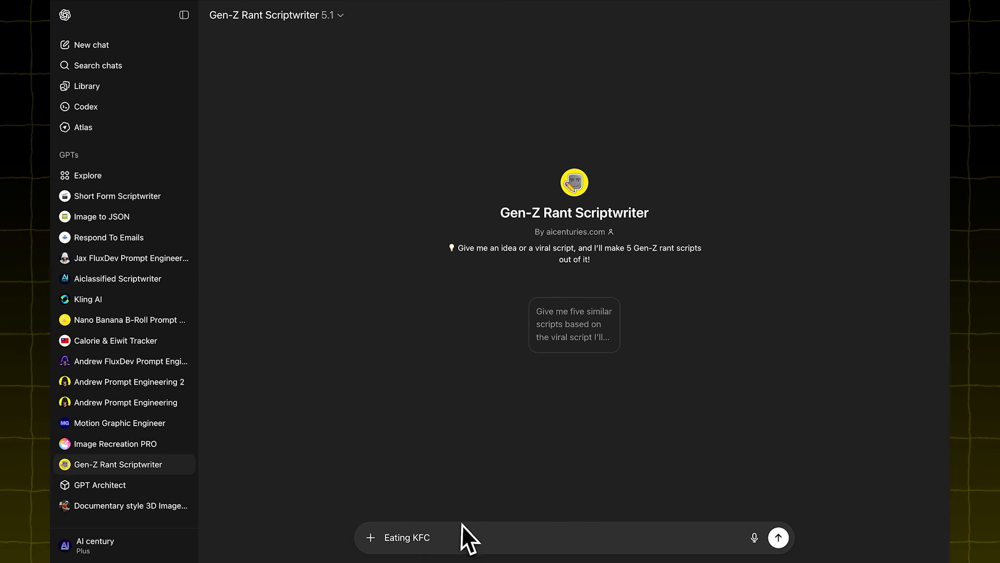
left_click(778, 537)
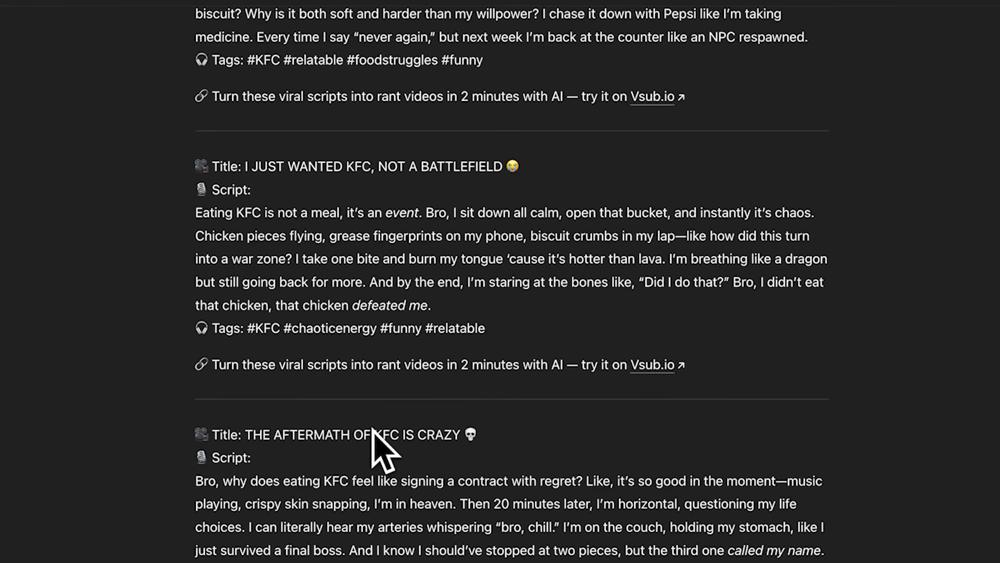
Copy the script text of "I JUST WANTED KFC, NOT A BATTLEFIELD" into the ElevenLabs Text to Speech editor
left_click_drag(196, 213, 432, 308)
key("ctrl+c")
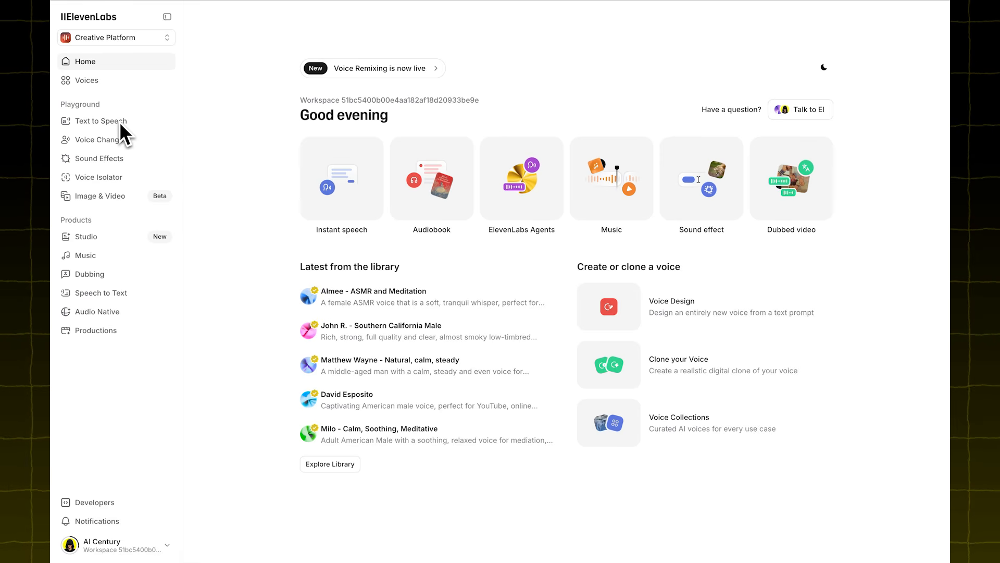
left_click(118, 121)
left_click(282, 108)
key("ctrl+v")
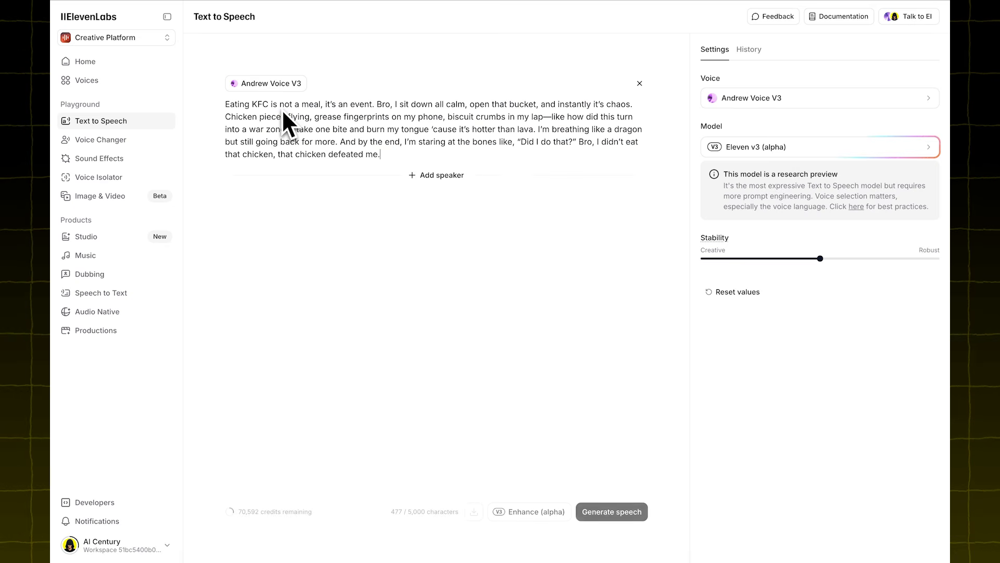
Generate the script's speech with the Adam voice and the Eleven Multilingual v2 model
left_click(730, 99)
type("Adam")
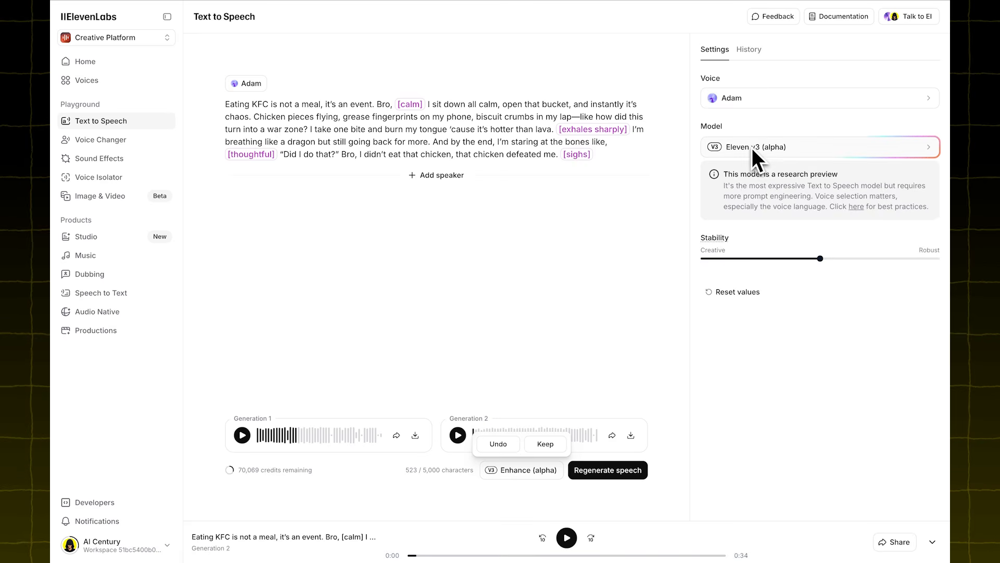
left_click(751, 148)
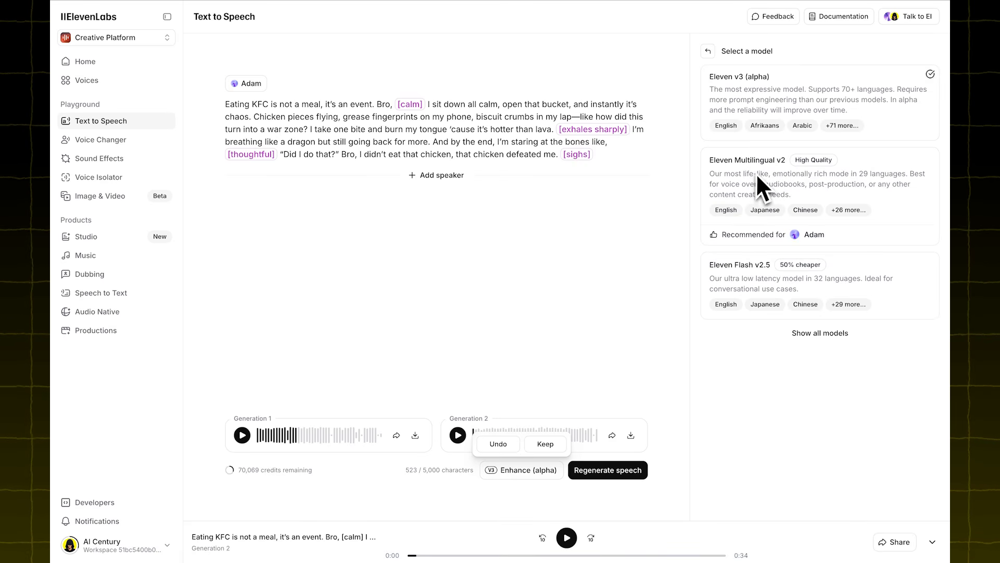
left_click(756, 174)
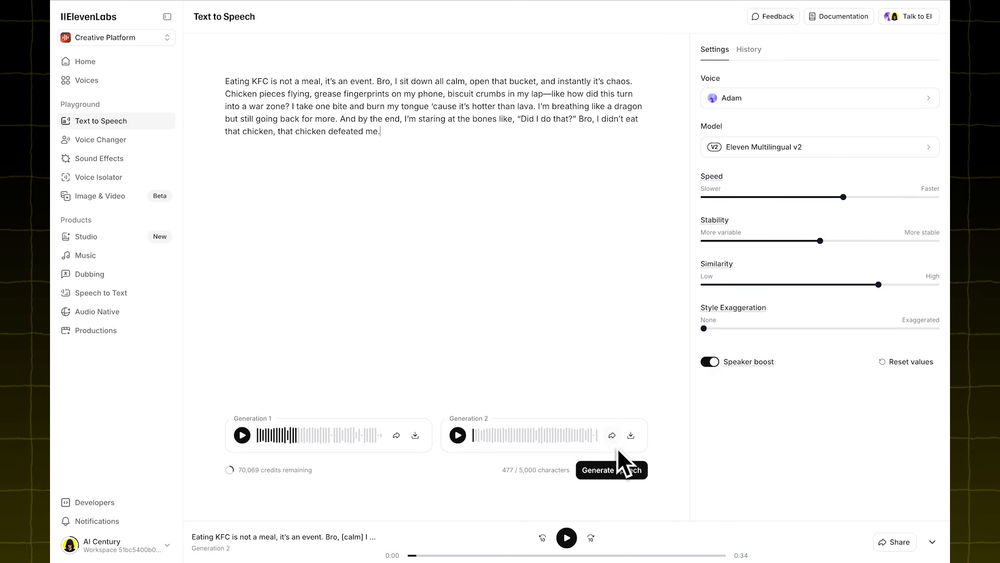
left_click(617, 469)
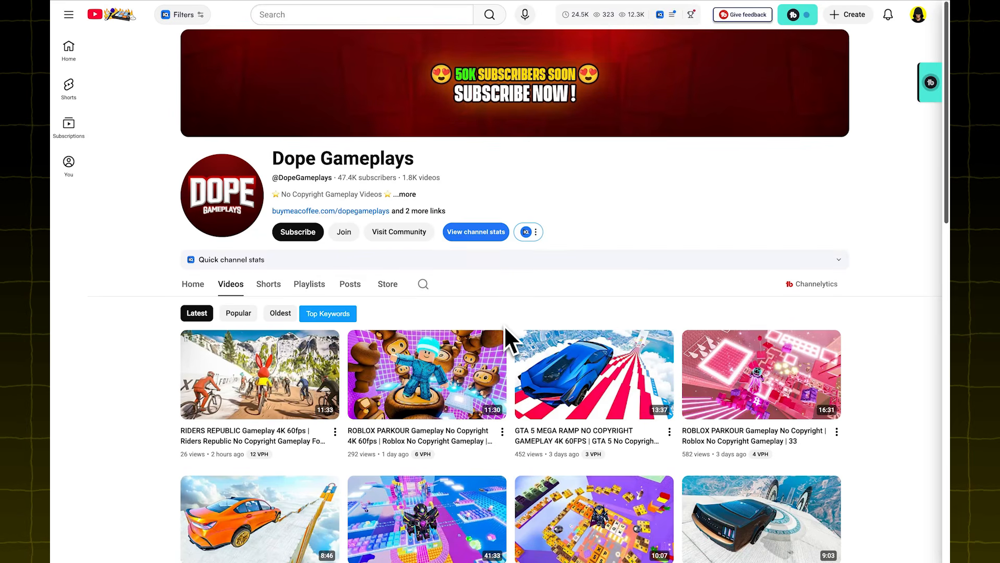
Look through the no-copyright gameplay videos on the Dope Gameplays YouTube channel
left_click_drag(274, 161, 419, 164)
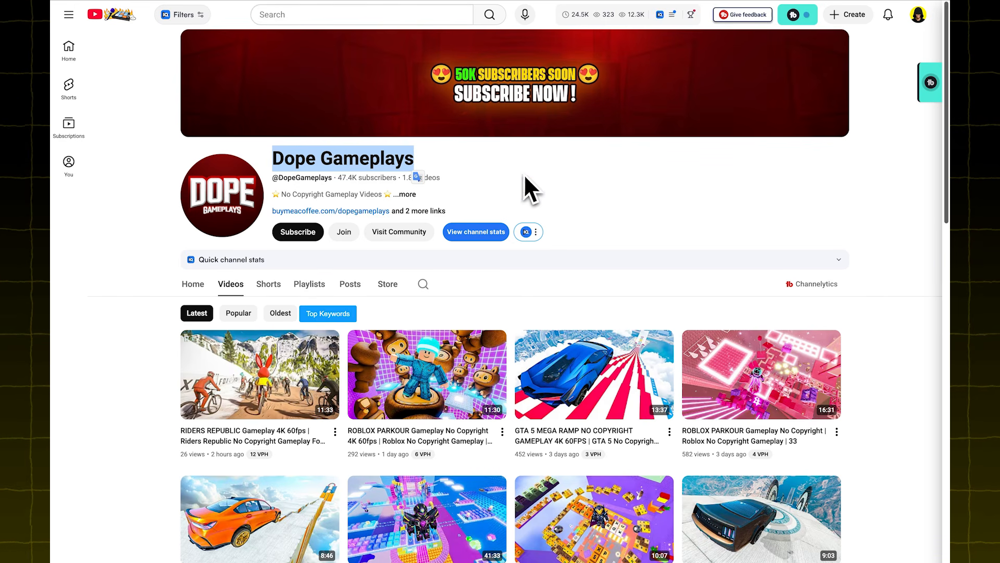
scroll(532, 259, "down", 3)
scroll(532, 266, "down", 4)
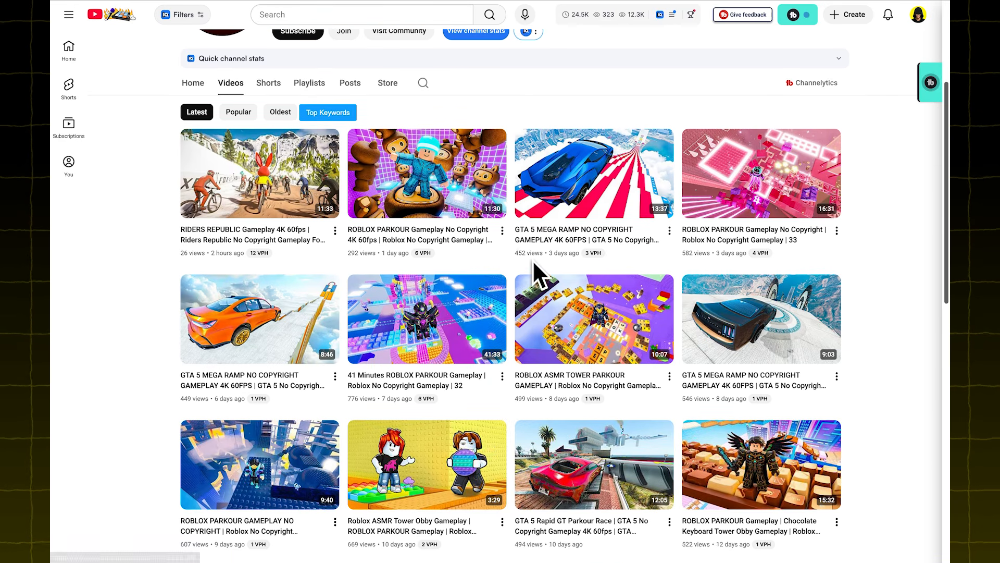
mouse_move(427, 179)
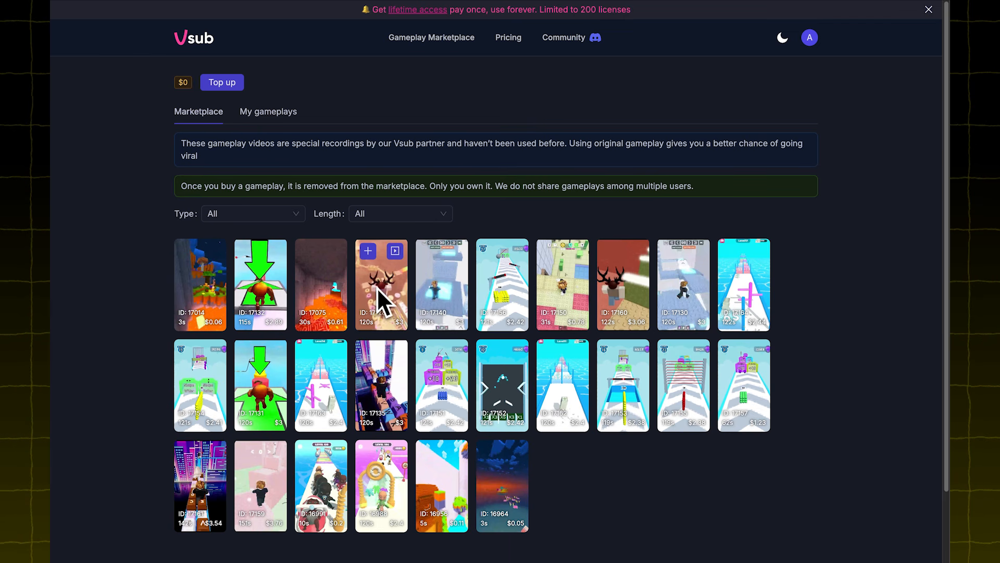
In the Vsub gameplay marketplace, preview the 120-second gameplay with the antlered character and choose to add it
left_click(395, 255)
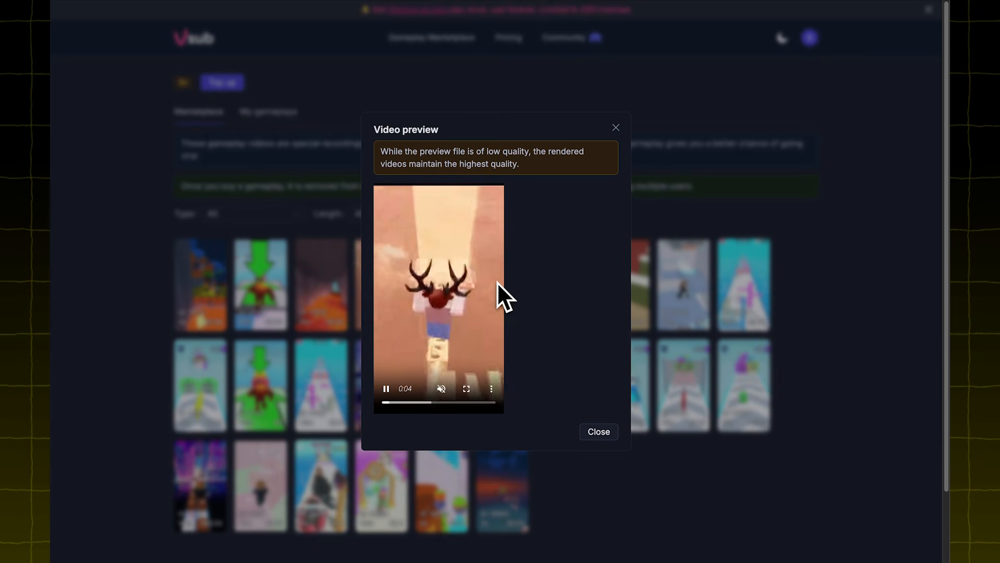
left_click(589, 430)
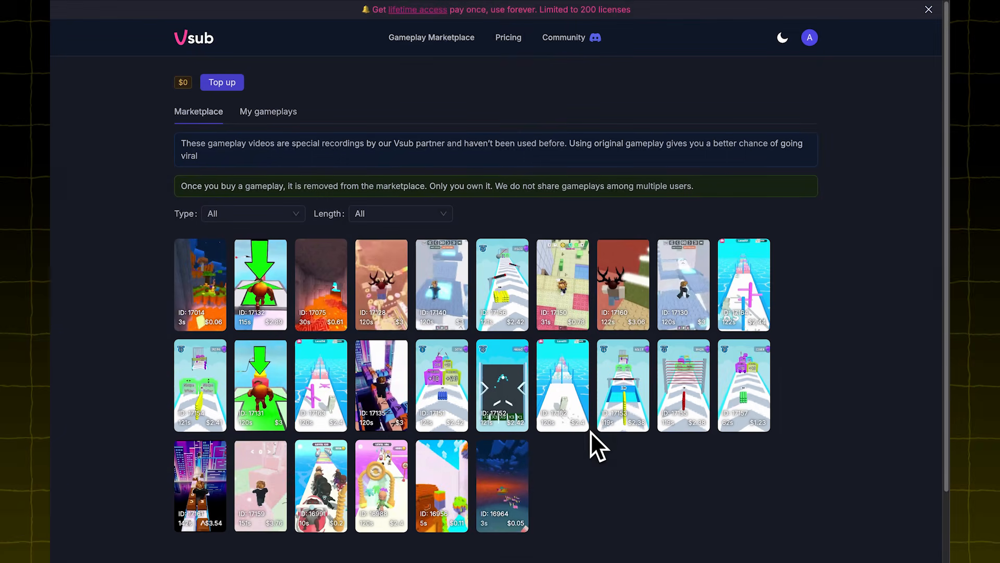
left_click(368, 251)
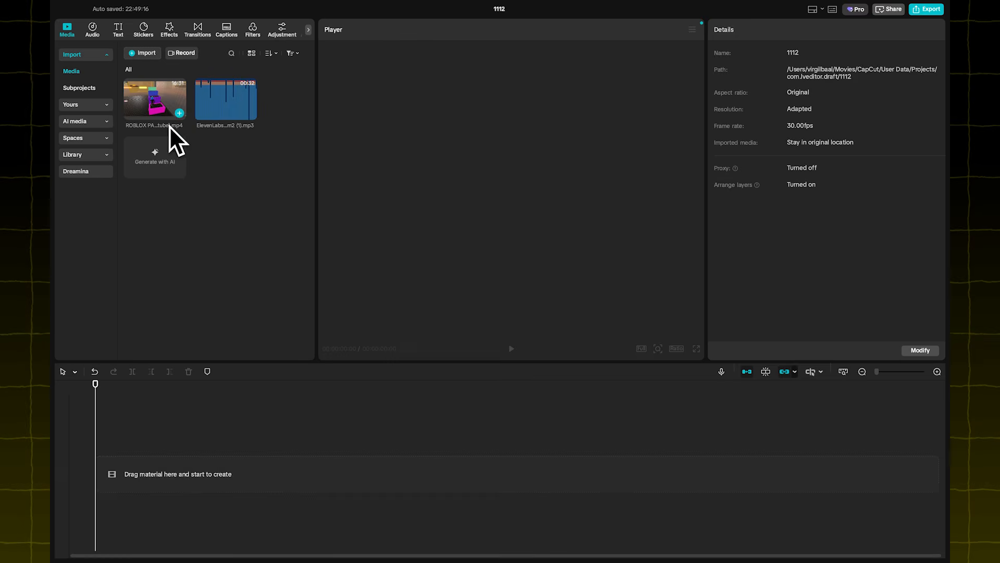
In CapCut, place the ROBLOX PARKOUR gameplay clip on the timeline and fit it to a 9:16 frame at 314% scale
left_click_drag(174, 139, 193, 468)
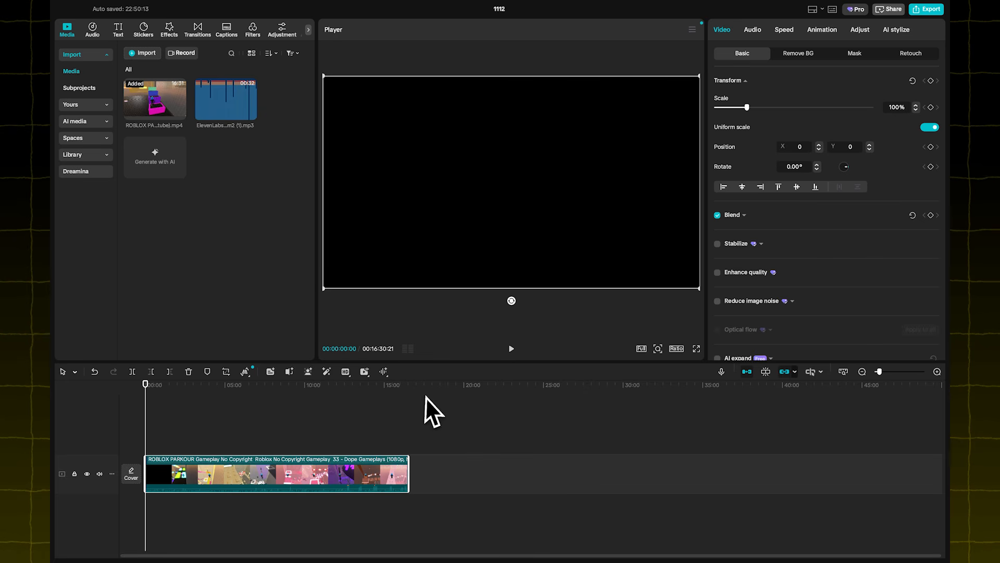
left_click(676, 349)
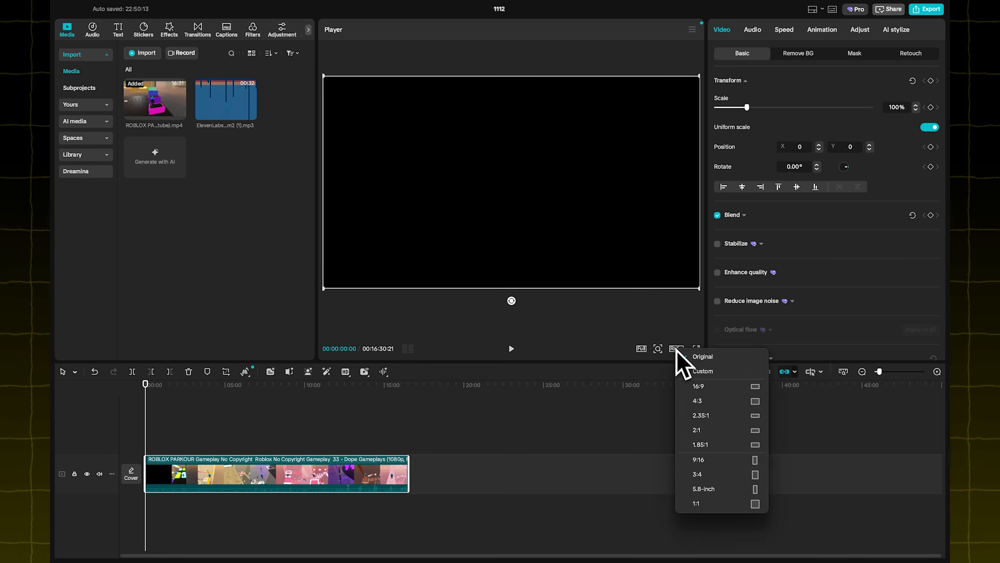
left_click(699, 459)
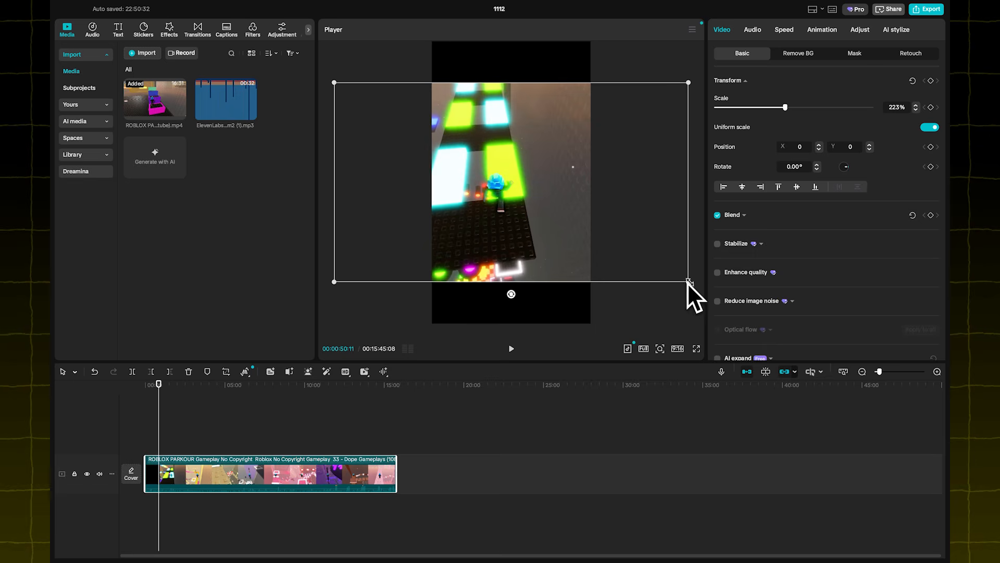
left_click_drag(785, 108, 813, 108)
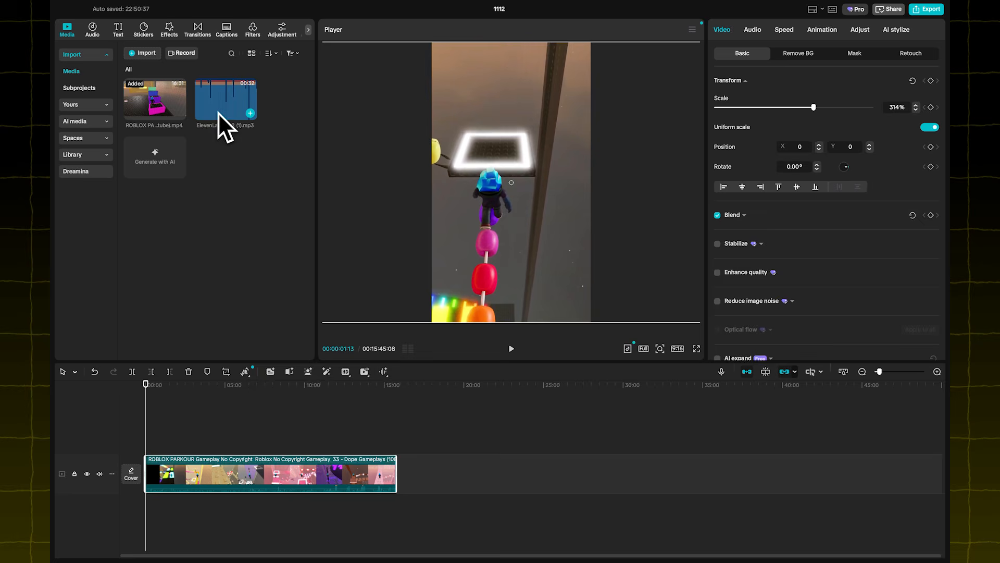
Add the ElevenLabs voiceover below the gameplay clip and trim the gameplay to about 34 seconds
left_click_drag(223, 125, 188, 560)
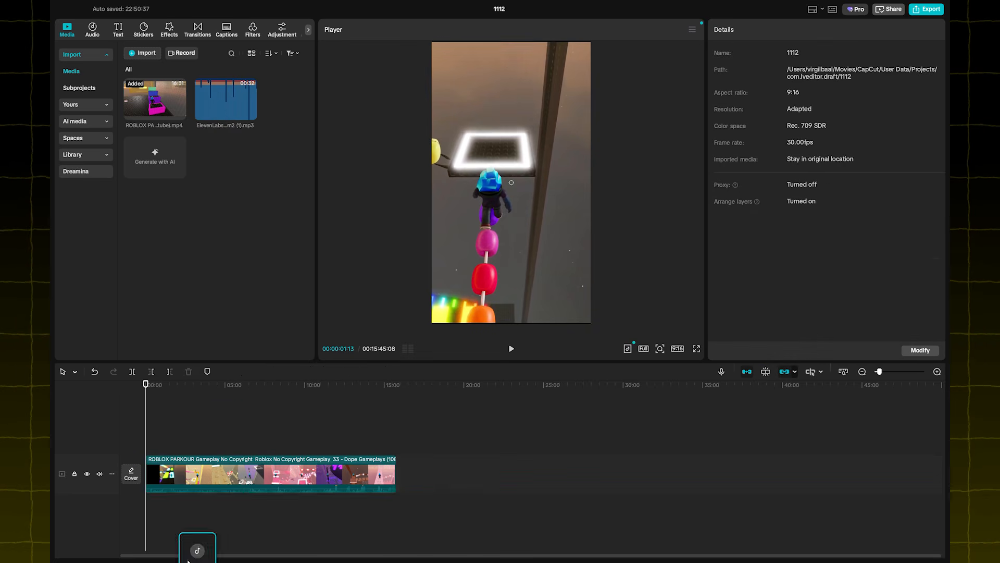
left_click_drag(174, 519, 174, 519)
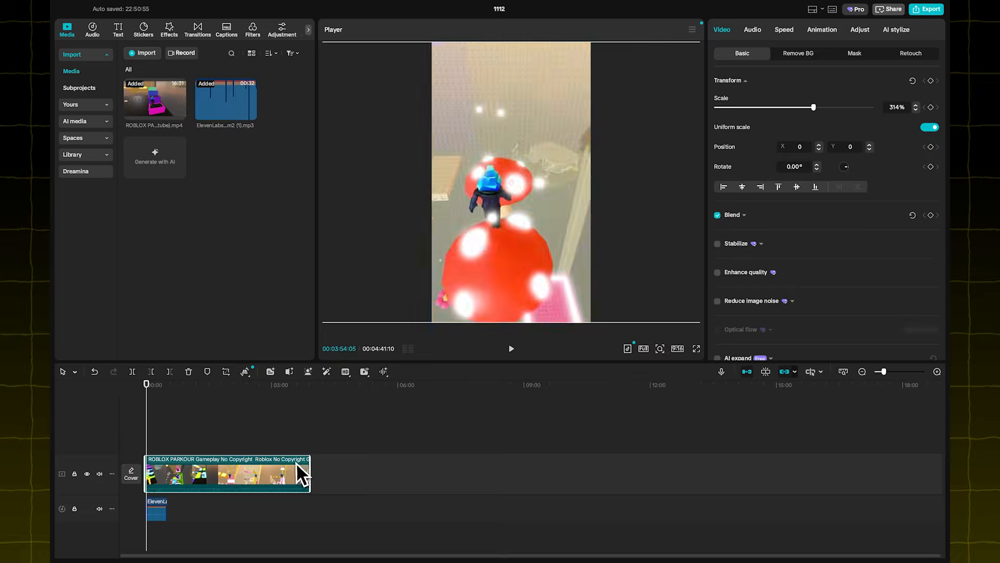
left_click_drag(297, 473, 171, 475)
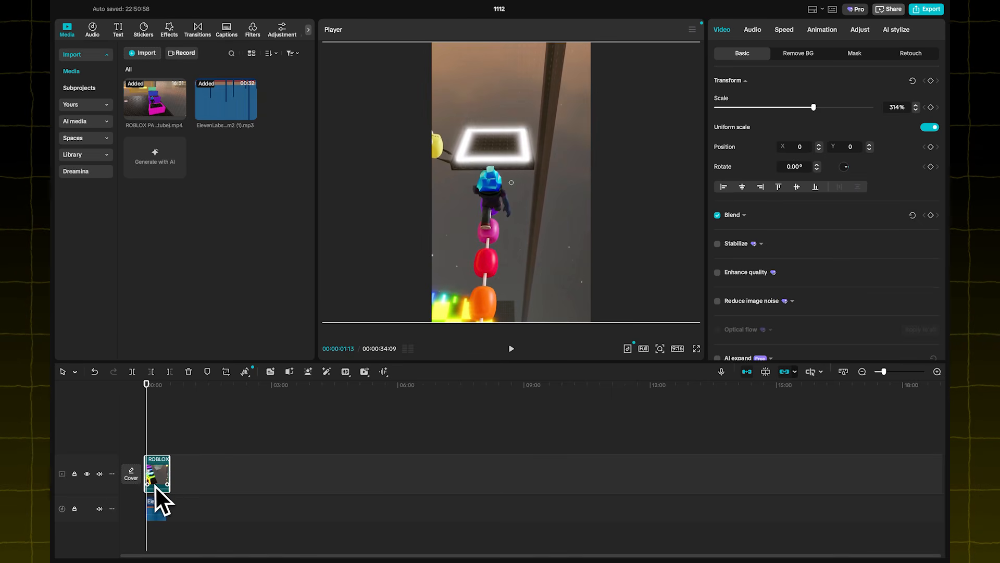
Speed the voiceover up to 1.30x and shorten the gameplay clip to match its length
left_click(242, 513)
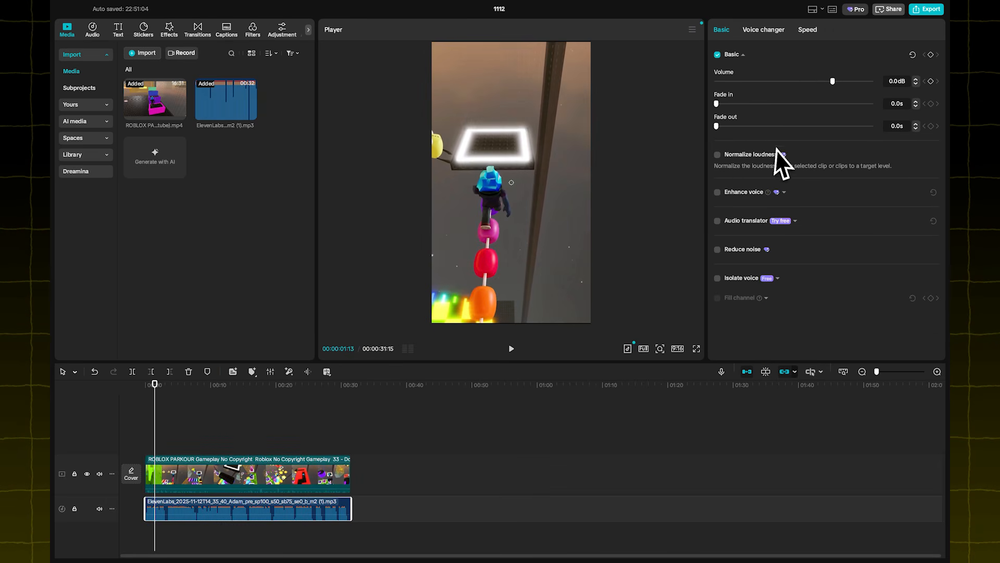
left_click(807, 32)
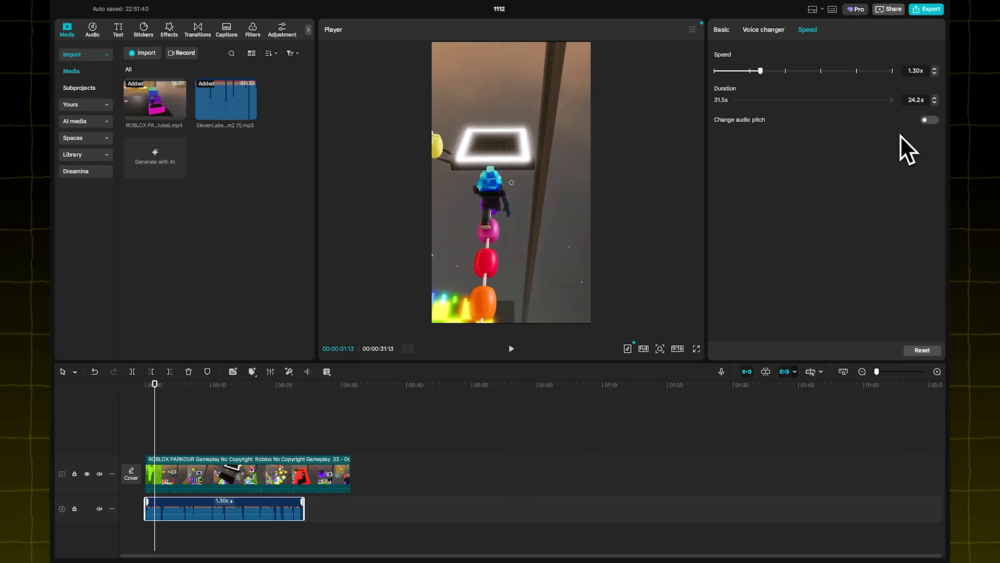
left_click_drag(349, 475, 310, 493)
Cut the voiceover at its pauses and move the pieces together to tighten the gaps
left_click(292, 508)
left_click_drag(876, 371, 887, 372)
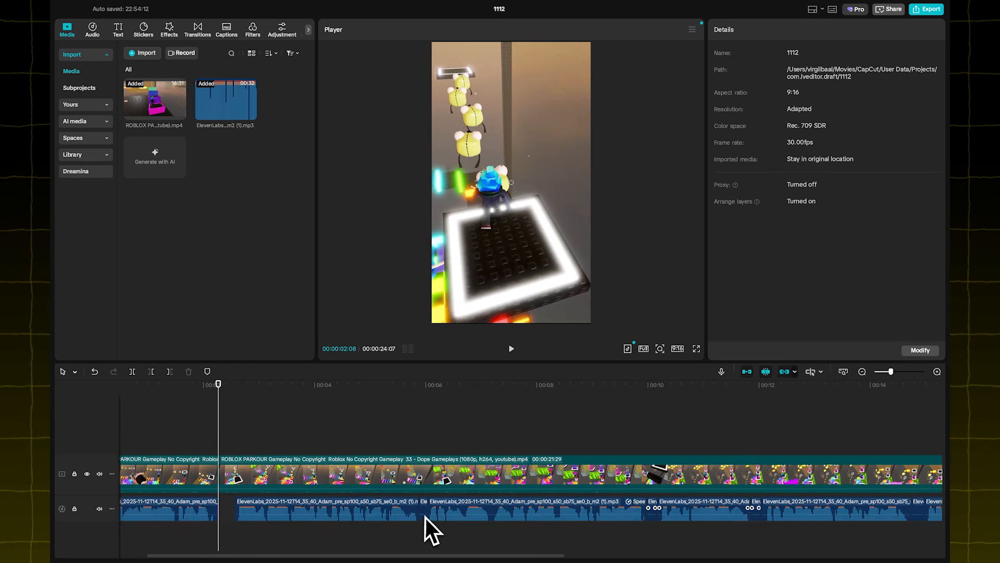
left_click(424, 529)
left_click(521, 532)
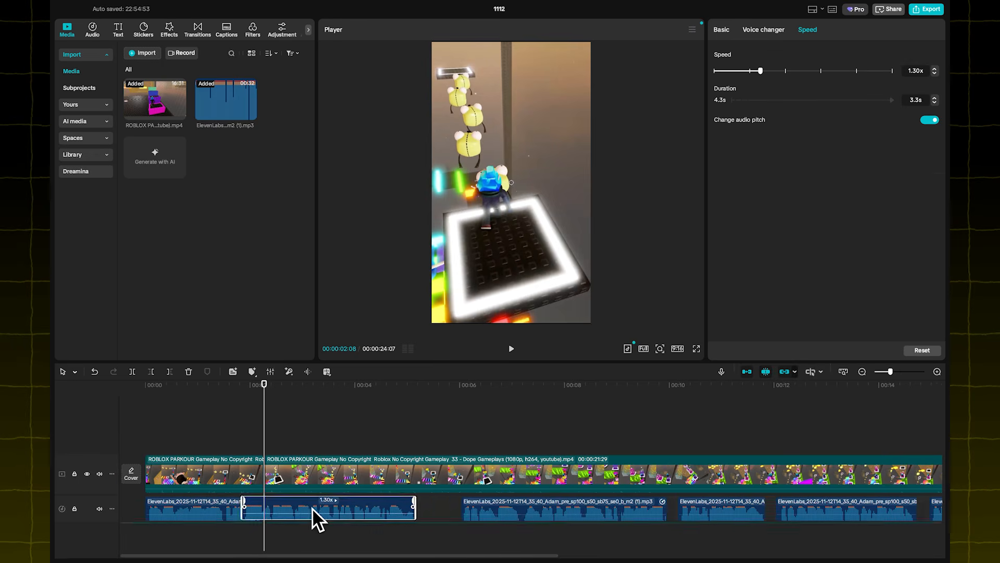
left_click_drag(318, 518, 562, 521)
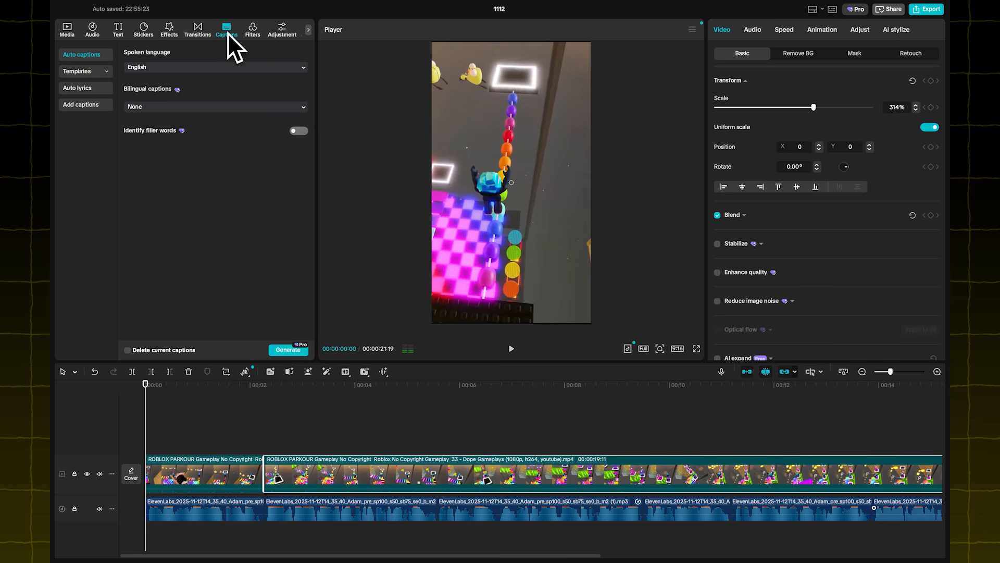
Auto-generate English captions for the voiceover, place them at Y 1040 in the frame and enable a text stroke
left_click(287, 350)
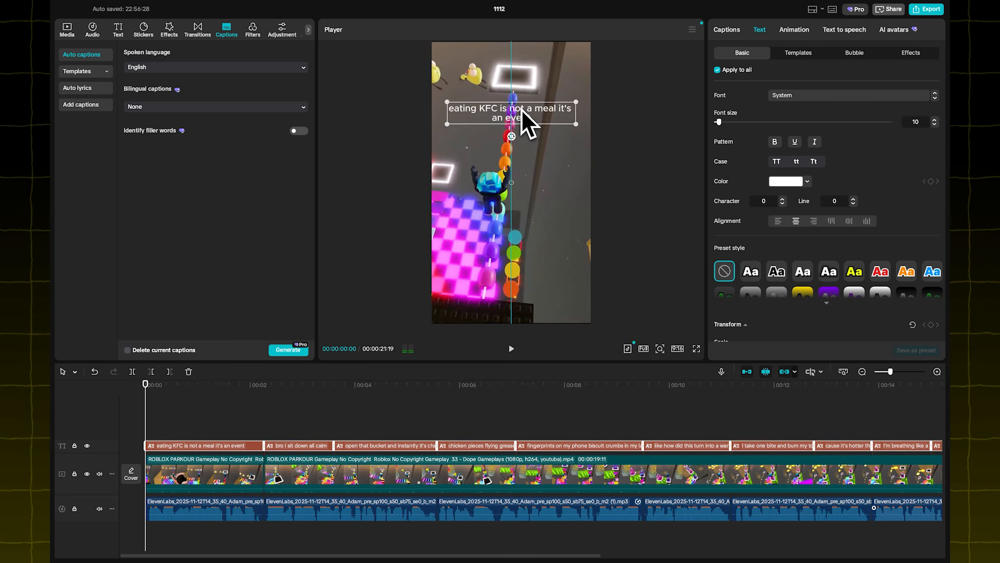
left_click_drag(527, 123, 527, 116)
scroll(743, 217, "down", 10)
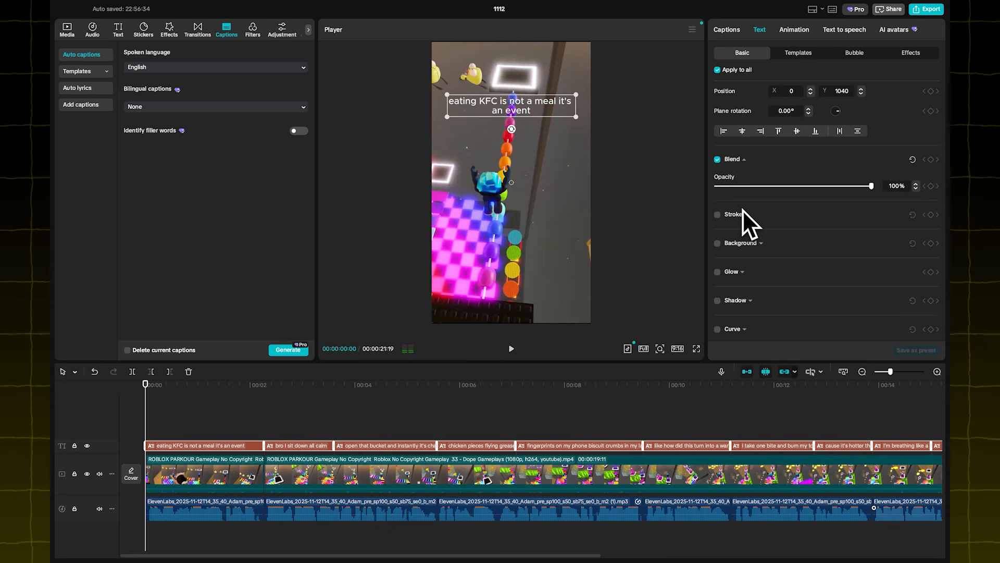
left_click(717, 215)
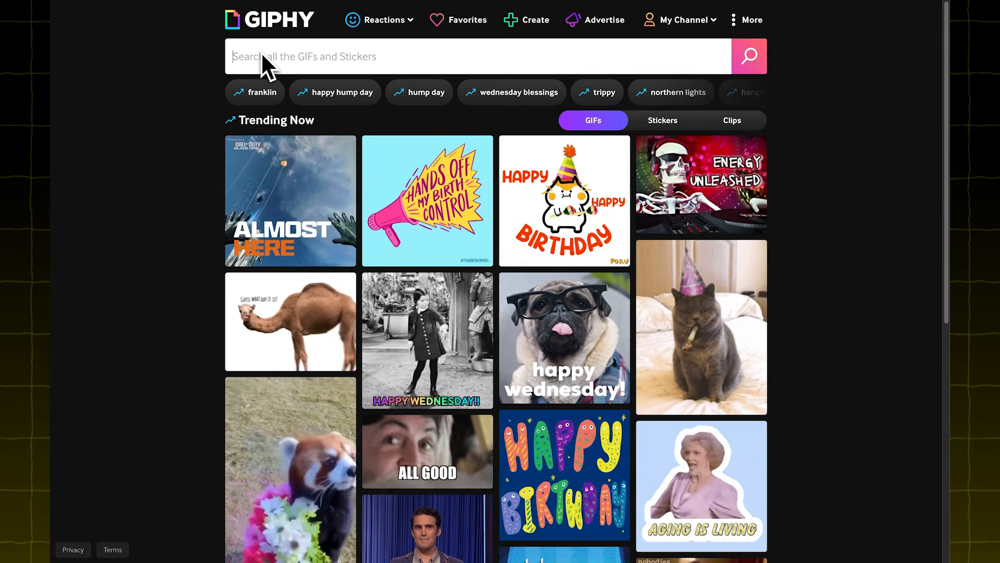
Search GIPHY for "Kfc", pick the smiling Colonel GIF and, in CapCut, place it above the gameplay at the start of the timeline
type("K")
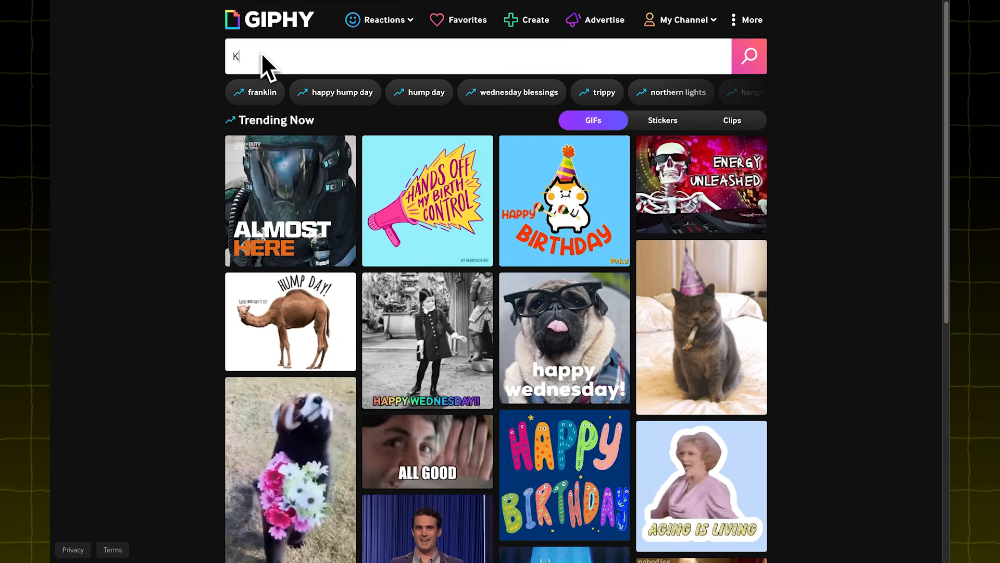
type("fc")
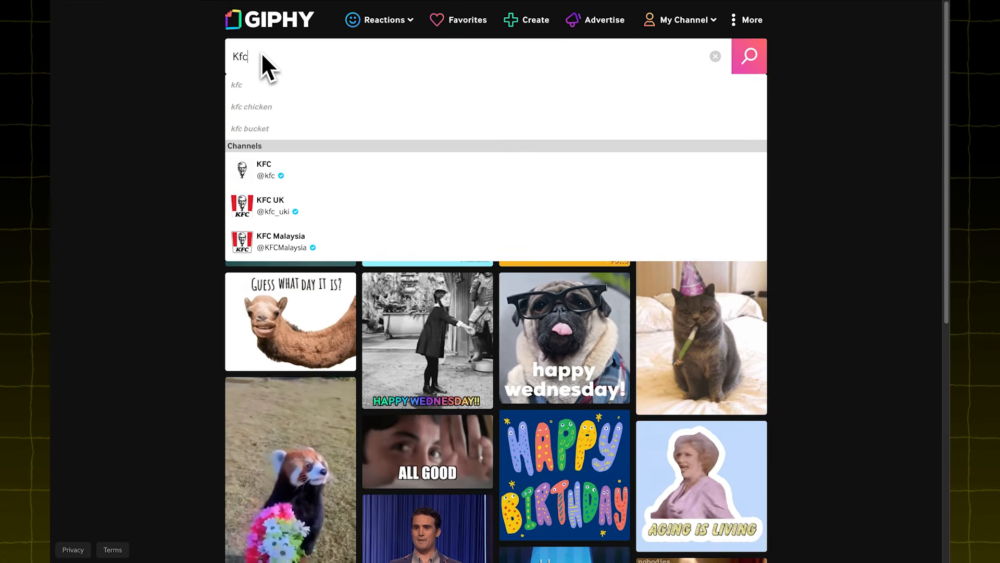
key("Return")
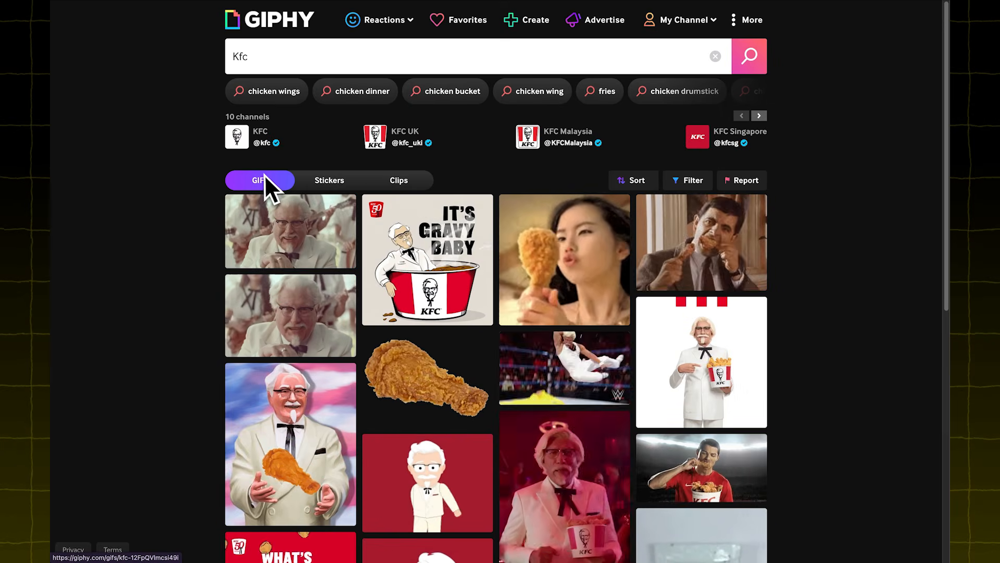
left_click(264, 255)
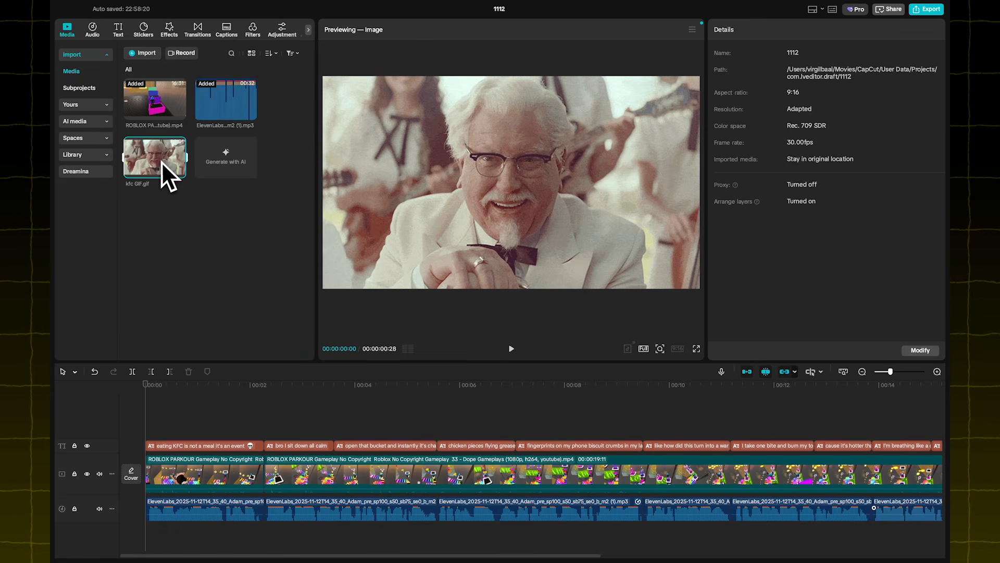
left_click_drag(166, 174, 197, 435)
key("space")
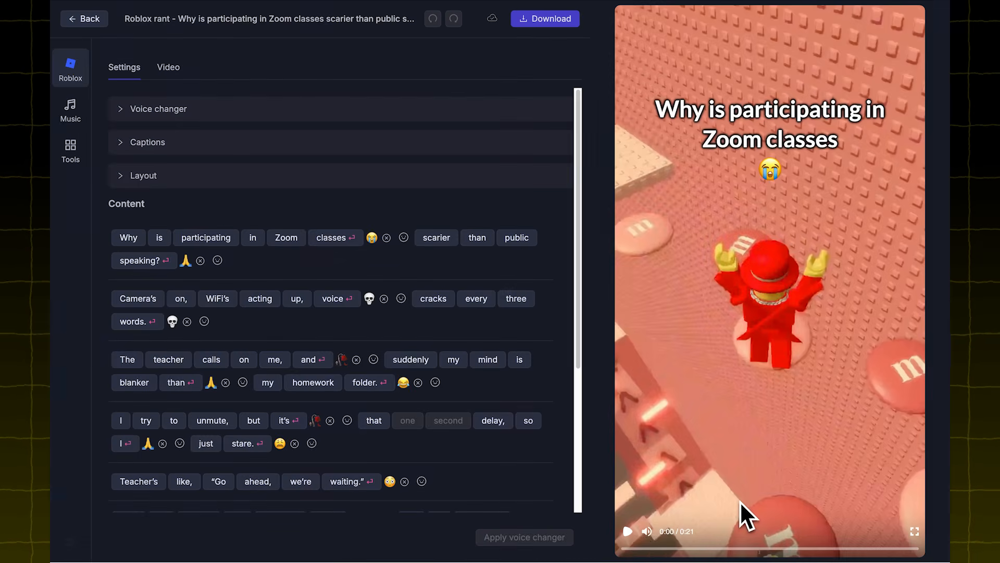
In Vsub, play the preview of the Zoom classes Roblox rant video
left_click(628, 531)
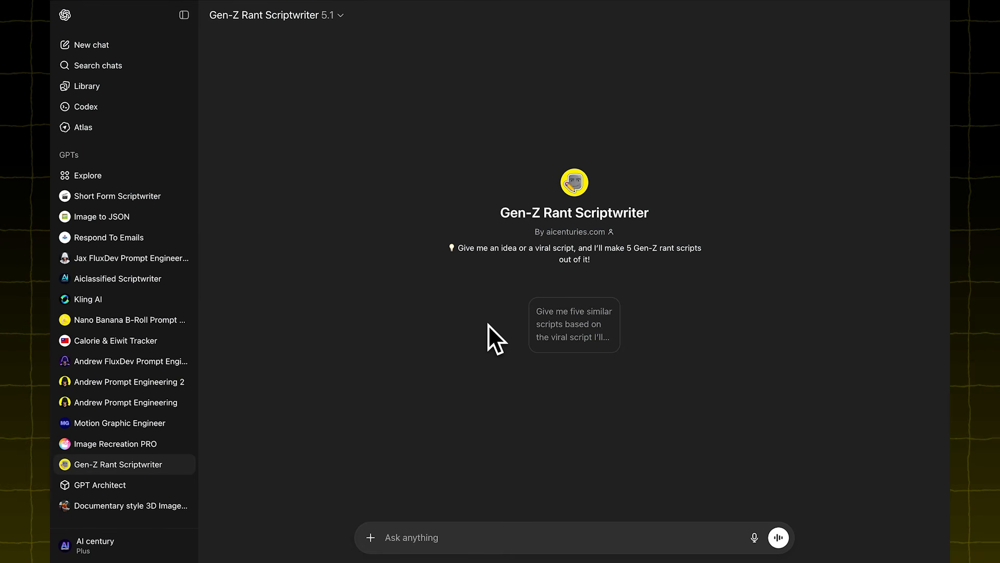
In the Gen-Z Rant Scriptwriter GPT, request five similar scripts and submit the viral script about participating in Zoom classes
left_click(560, 326)
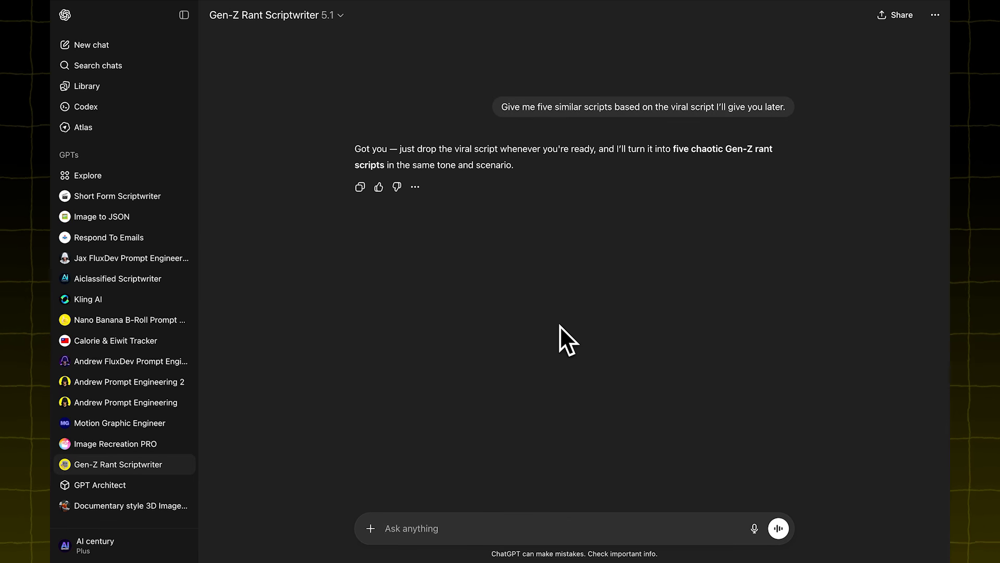
type("Why is participating in Zoom classes scarier than public speaking? Camera’s on, WiFi’s acting up, voice cracks every three words. The teacher calls on me, and suddenly my mind is blanker than my homework folder. I try to unmute, but it’s that one second delay, so I just stare. Teacher’s like, \"Go ahead, we’re waiting.\" Now 32 people are watching me try to remember what a mitochondria is. I finally answer, then forget to mute, and everyone hears my little brother screaming about chicken nuggets in the background. Next class, I’m \"having connection issues\" on purpose. Subscribe. And like.")
key("Return")
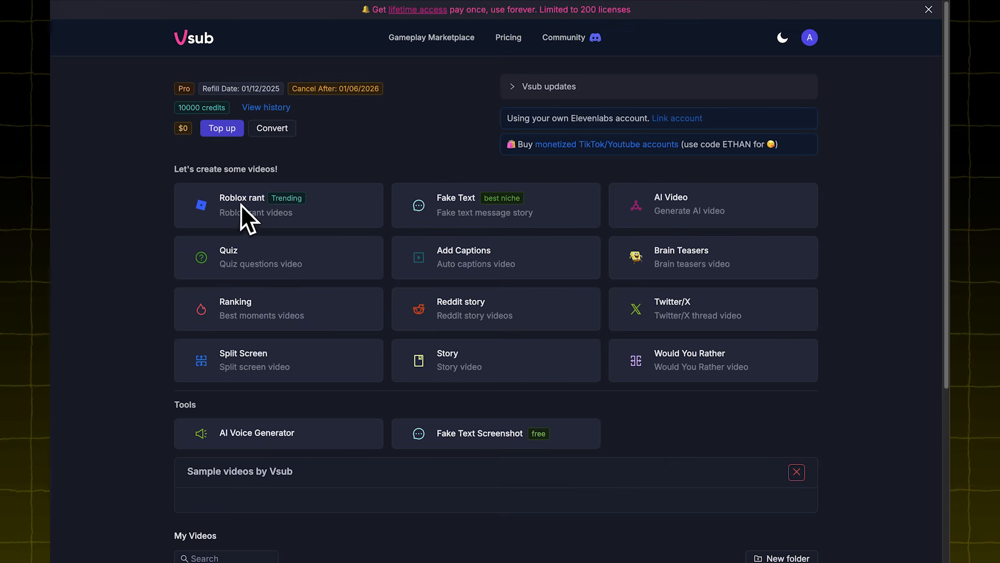
In Vsub, start a Roblox rant video and import the Zoom classes script with the Adam high pitch voice
left_click(252, 211)
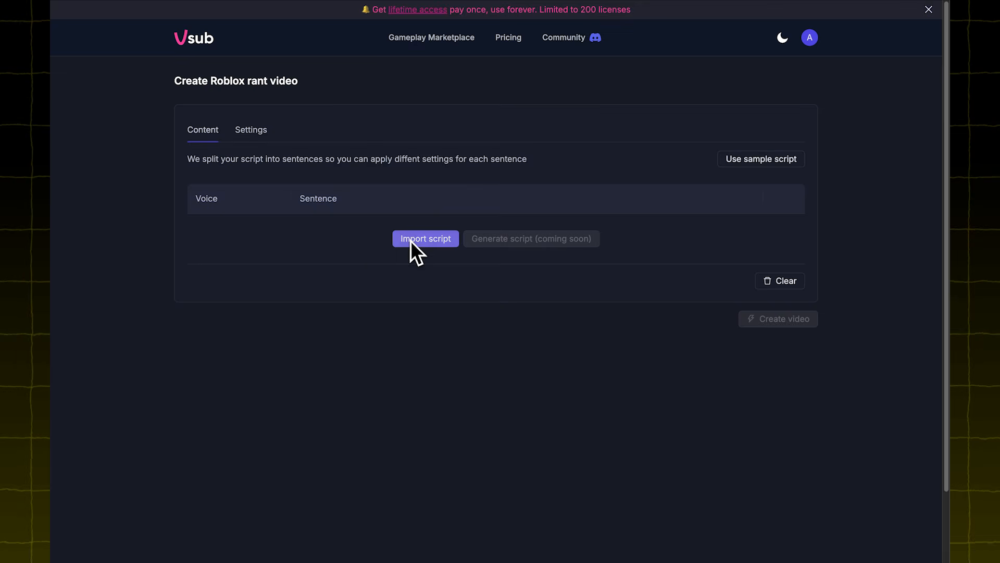
left_click(411, 241)
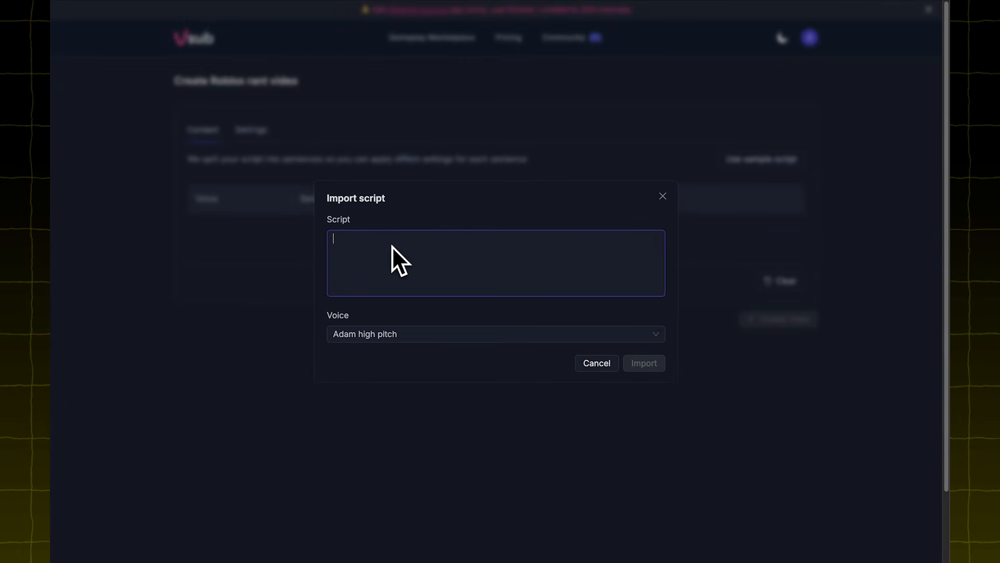
type("Why is participating in Zoom classes scarier than public speaking? Camera’s on, WiFi’s acting up, voice cracks every three words. The teacher calls on me, and suddenly my mind is blanker than my homework folder. I try to unmute, but it’s that one second delay, so I just stare. Teacher’s like, \"Go ahead, we’re waiting.\" Now 32 people are watching me try to remember what a mitochondria is. I finally answer, then forget to mute, and everyone hears my little brother screaming about chicken nuggets in the background. Next class, I’m \"having connection issues\" on purpose. Subscribe. And like.")
key("Tab")
left_click(644, 382)
scroll(765, 473, "down", 5)
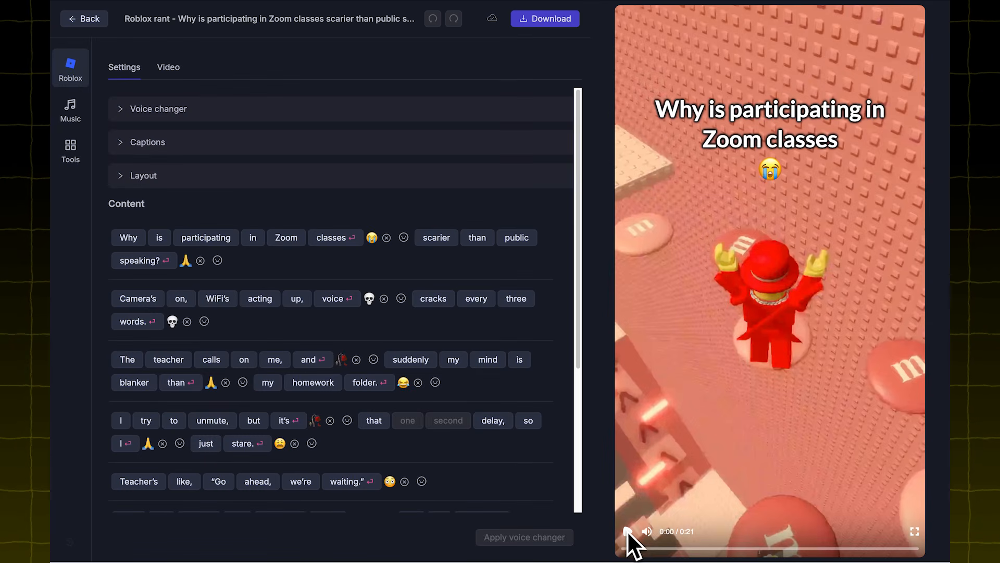
Play the generated Zoom classes video and examine its caption font, style and top padding options
left_click(627, 531)
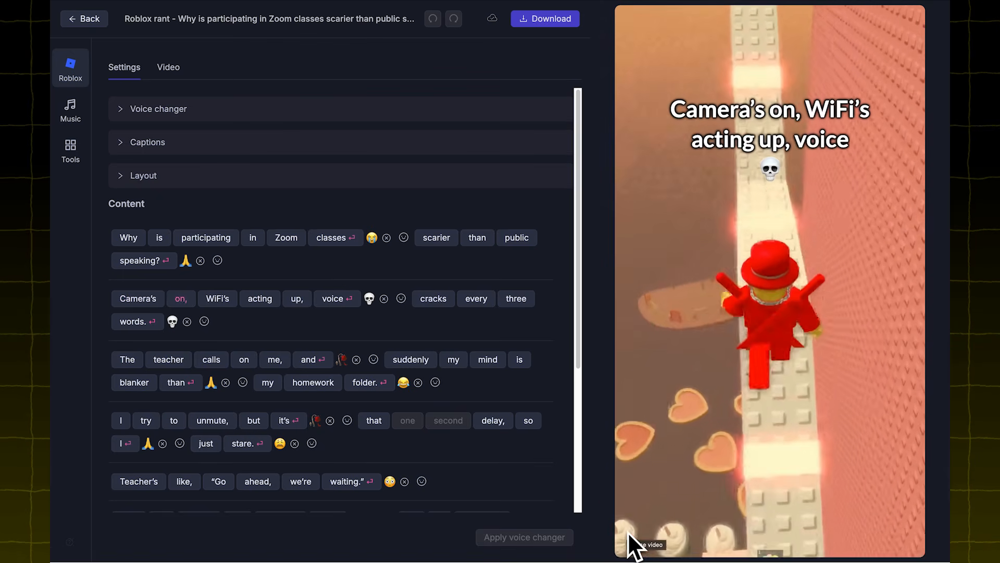
left_click(120, 143)
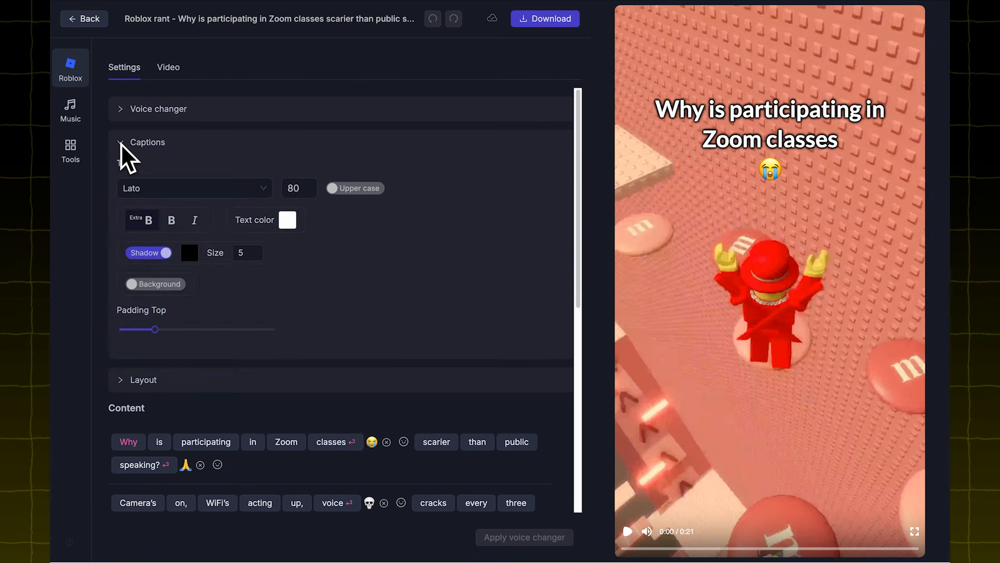
left_click(172, 188)
left_click(190, 211)
left_click(188, 188)
left_click(137, 327)
left_click(120, 142)
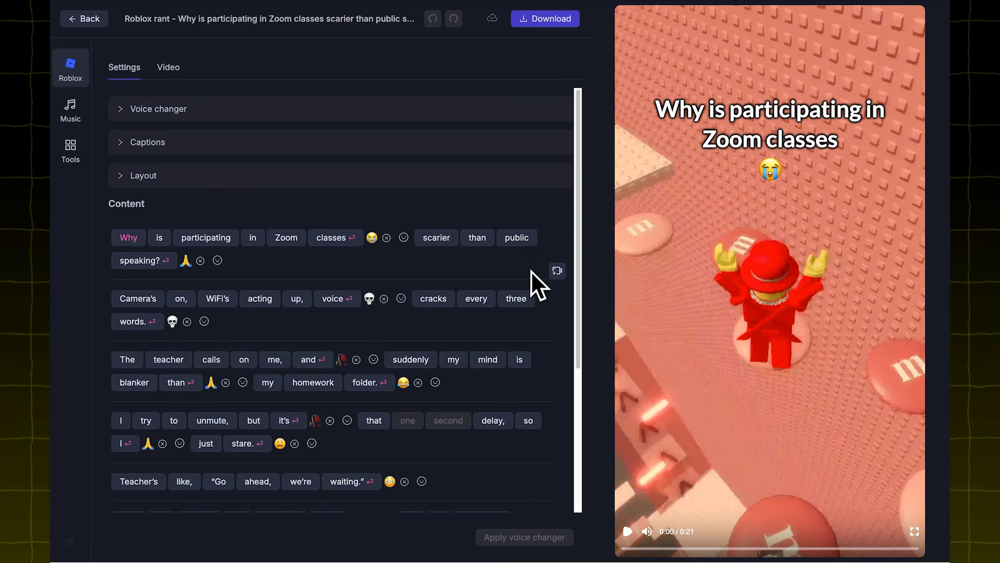
Insert a media slot after the first sentence, search GIPHY for "Zoom class" and attach "Cat Yell GIF by Elgato.gif" to the slot
left_click(558, 271)
left_click(287, 296)
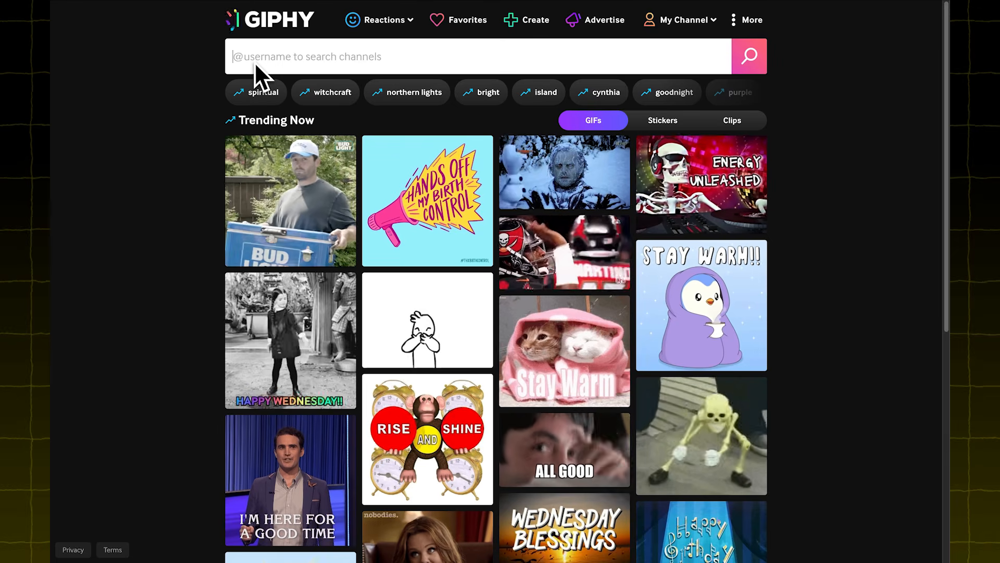
left_click(256, 64)
type("Zoo")
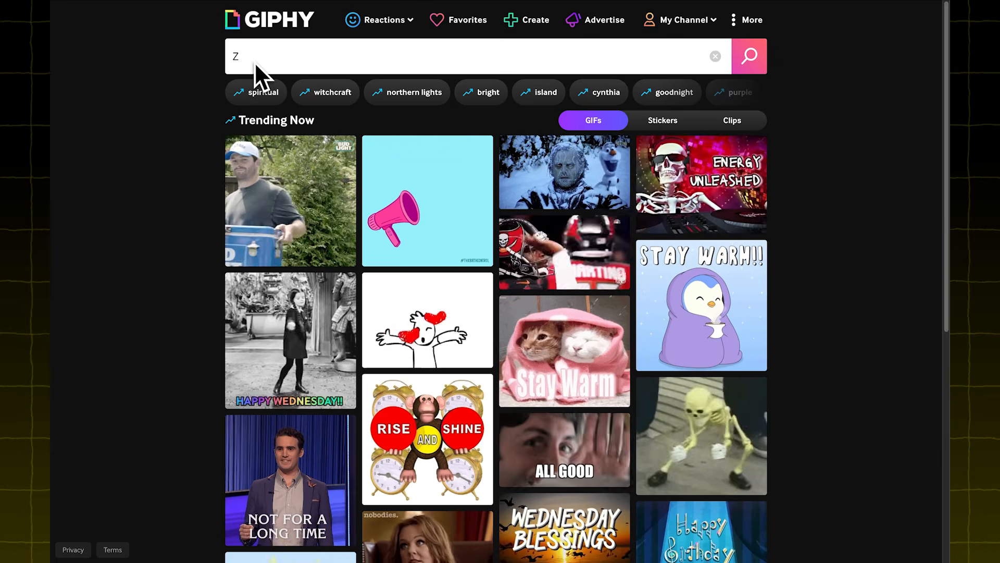
type("m class")
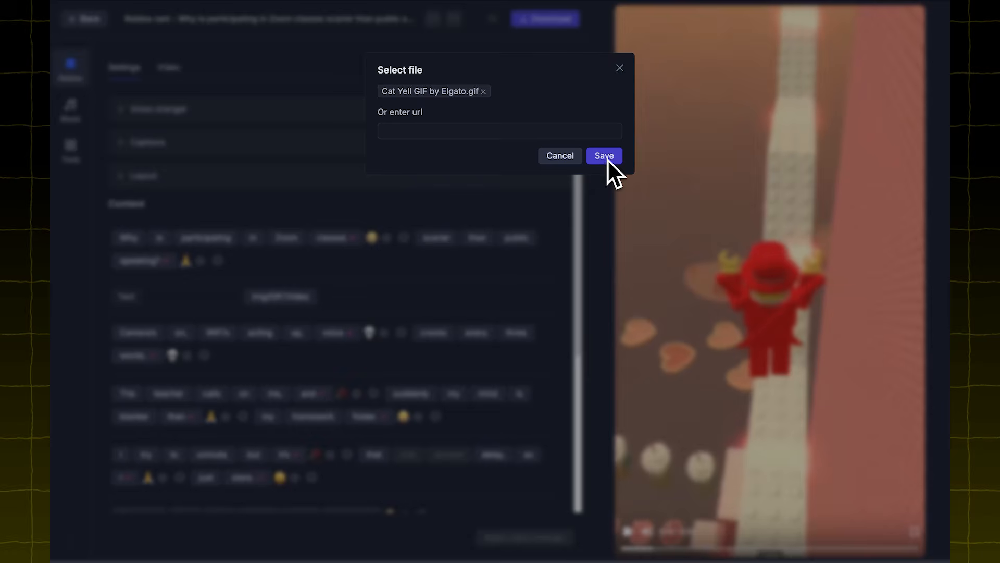
left_click(605, 156)
Reduce the top offset of the yelling cat GIF below 0% and download the video
left_click(310, 299)
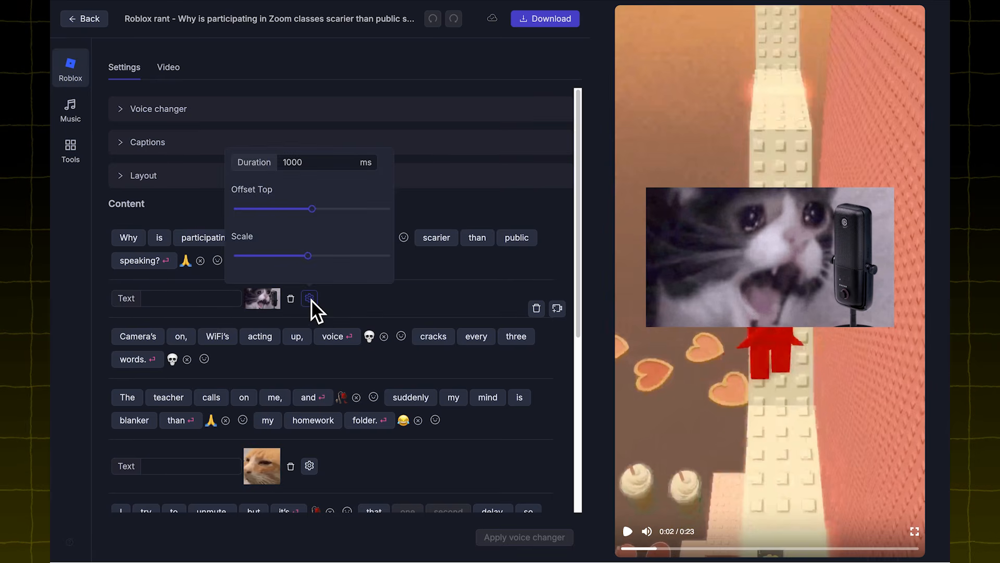
mouse_move(311, 211)
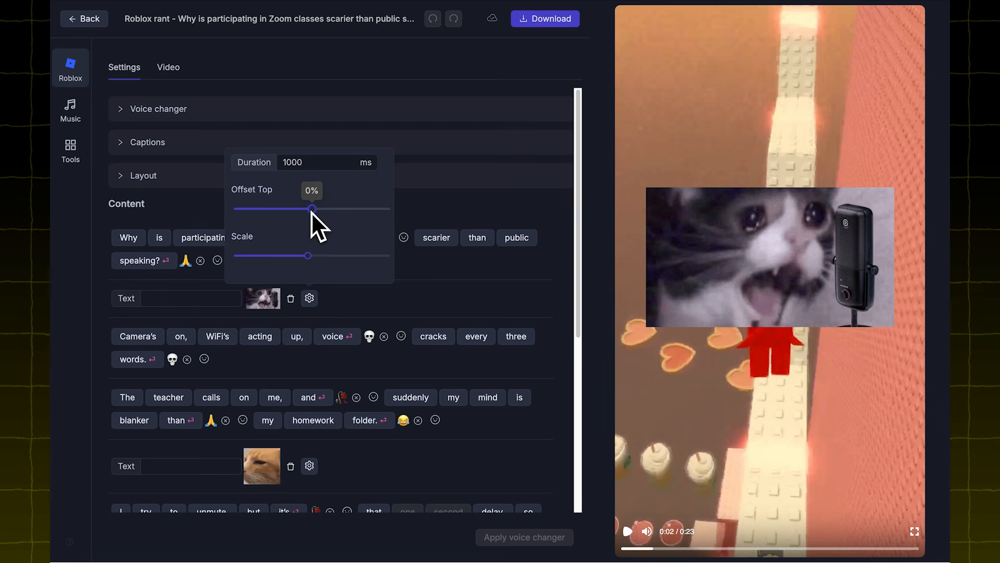
left_click_drag(311, 209, 280, 214)
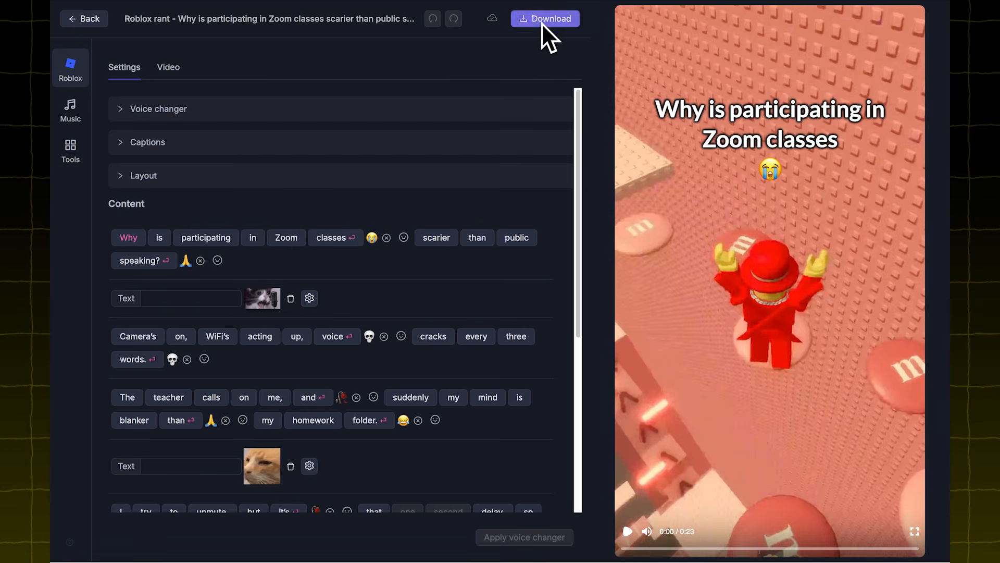
left_click(542, 22)
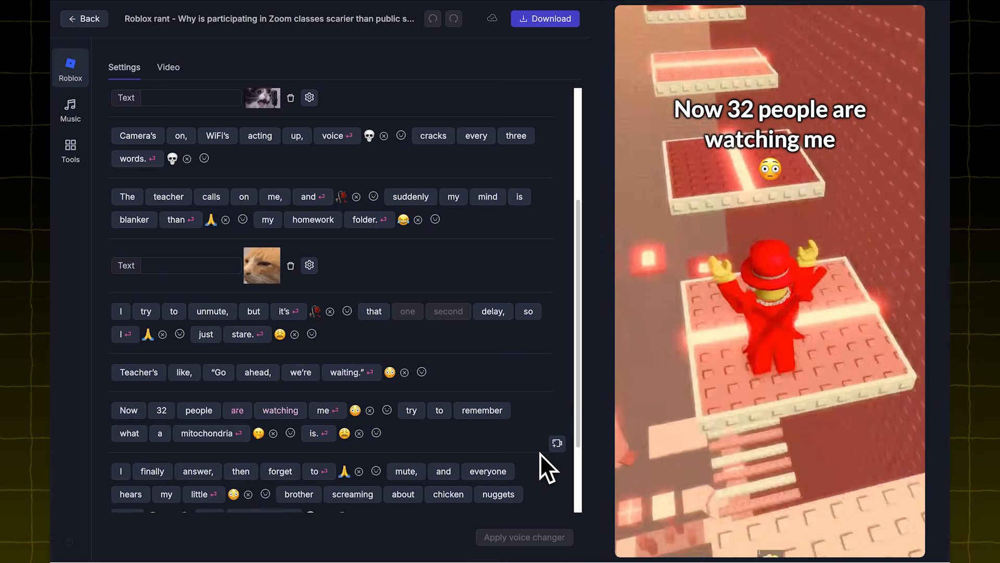
scroll(539, 453, "down", 2)
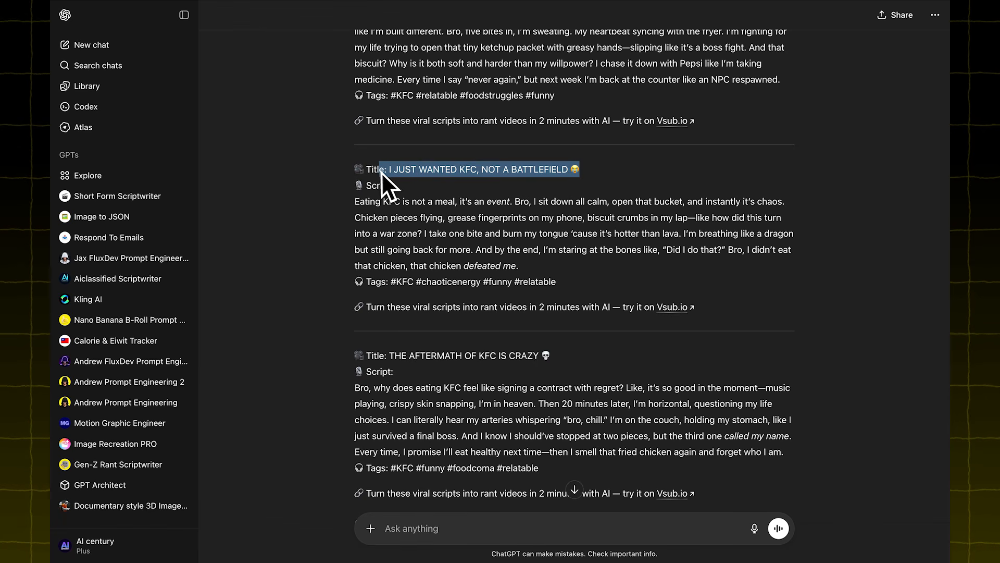
Copy the KFC script's hashtags from ChatGPT and, in YouTube Studio, add #KFC #chaoticenergy #funny #relatable to the video's title and tags
left_click_drag(557, 282, 478, 290)
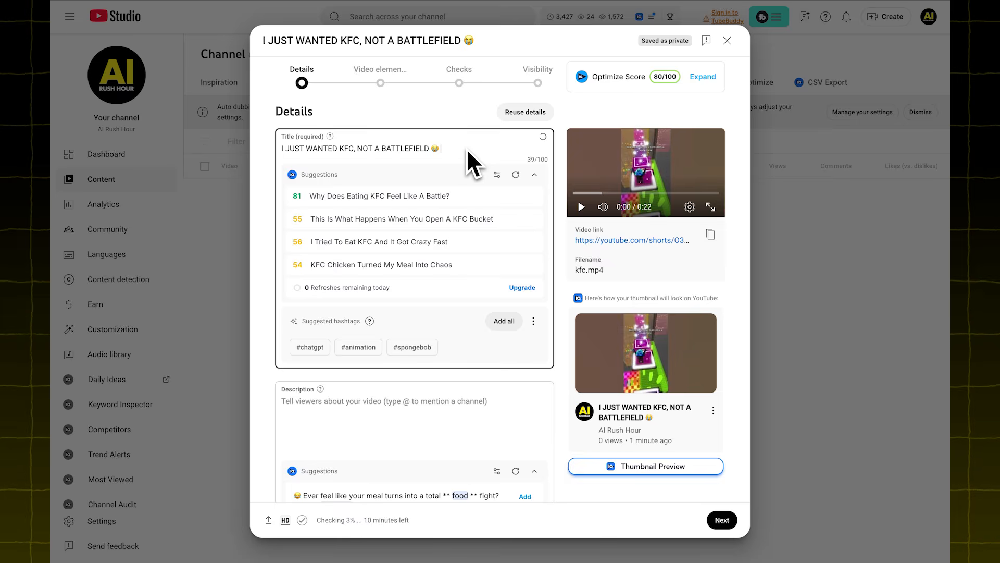
type("#KFC #chaoticenergy #funny #relatable")
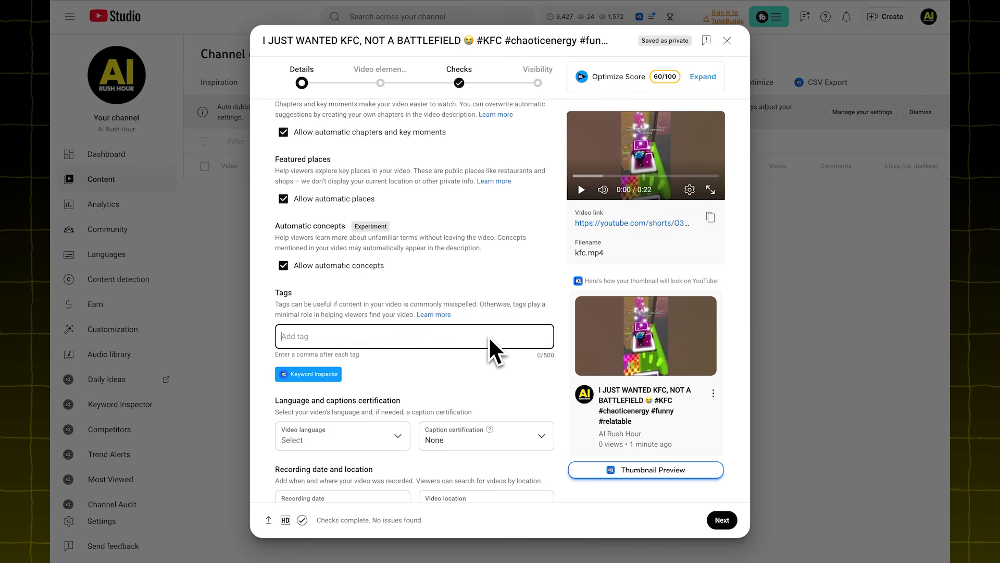
type("#KFC #chaoticenergy #funny #relatable")
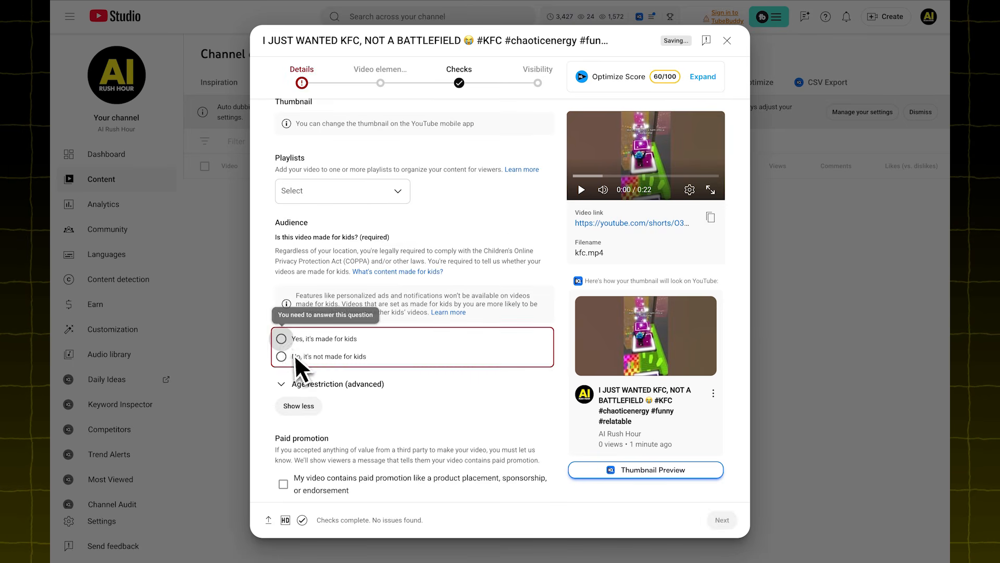
Answer the required made-for-kids audience question and set the video's visibility to Public
left_click(282, 339)
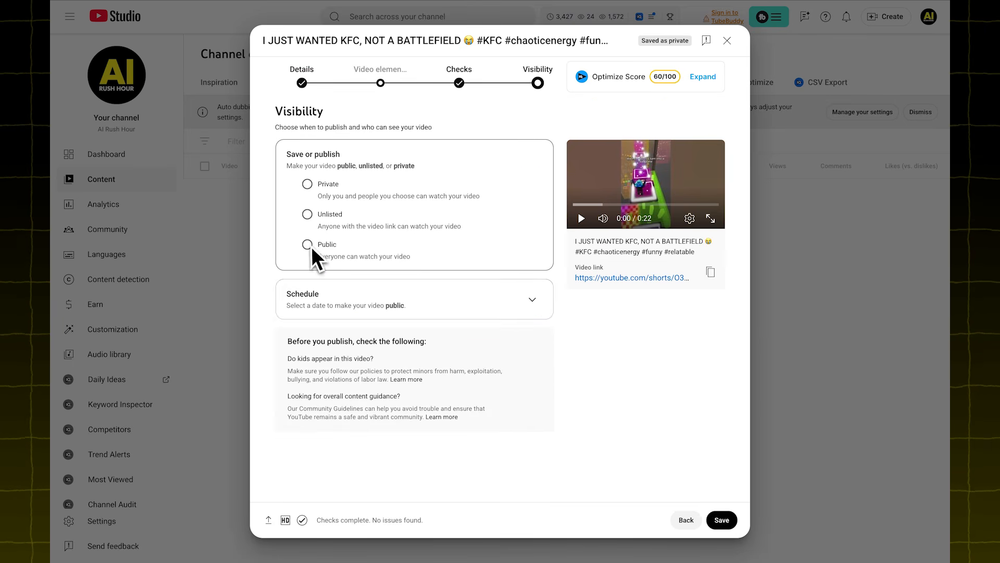
left_click(312, 246)
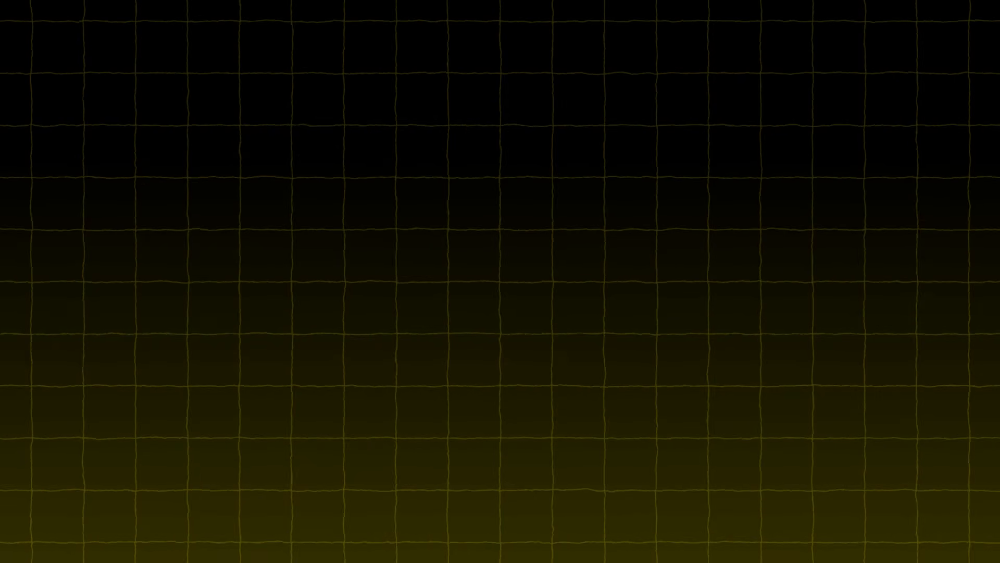